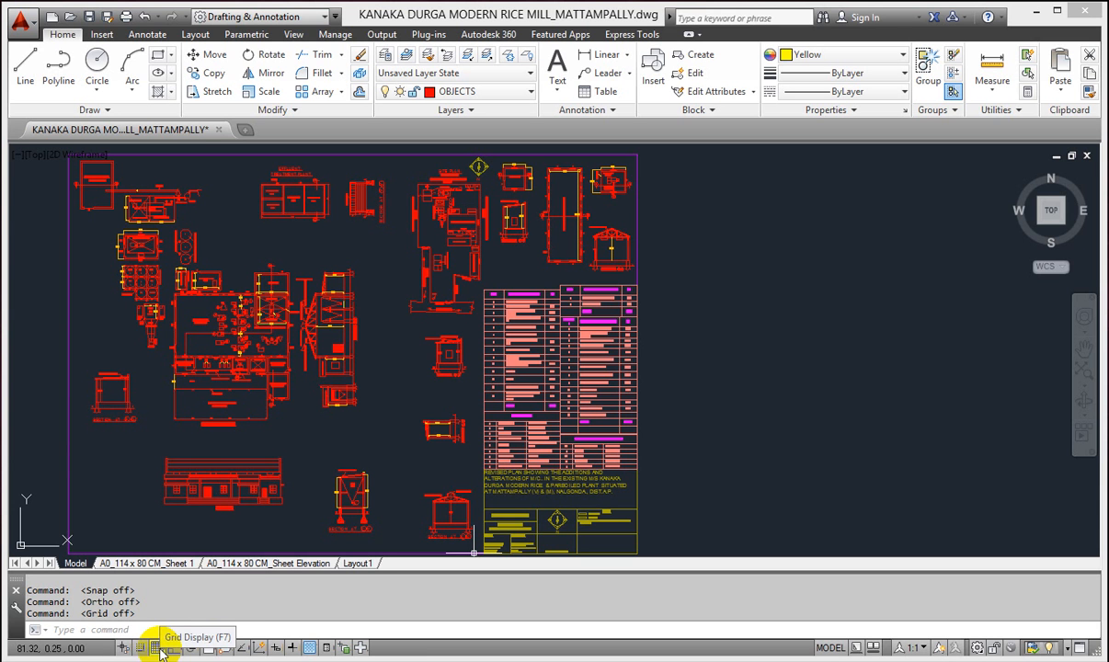
- Switch the drafting mode toggles from icons to text labels
right_click(162, 651)
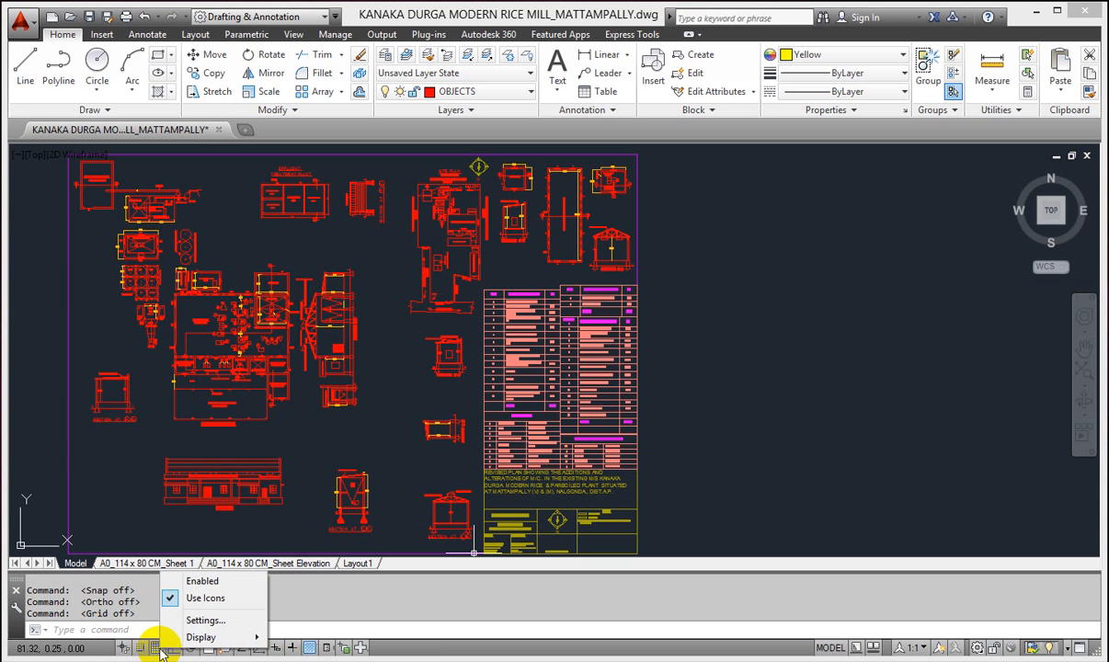
click(171, 598)
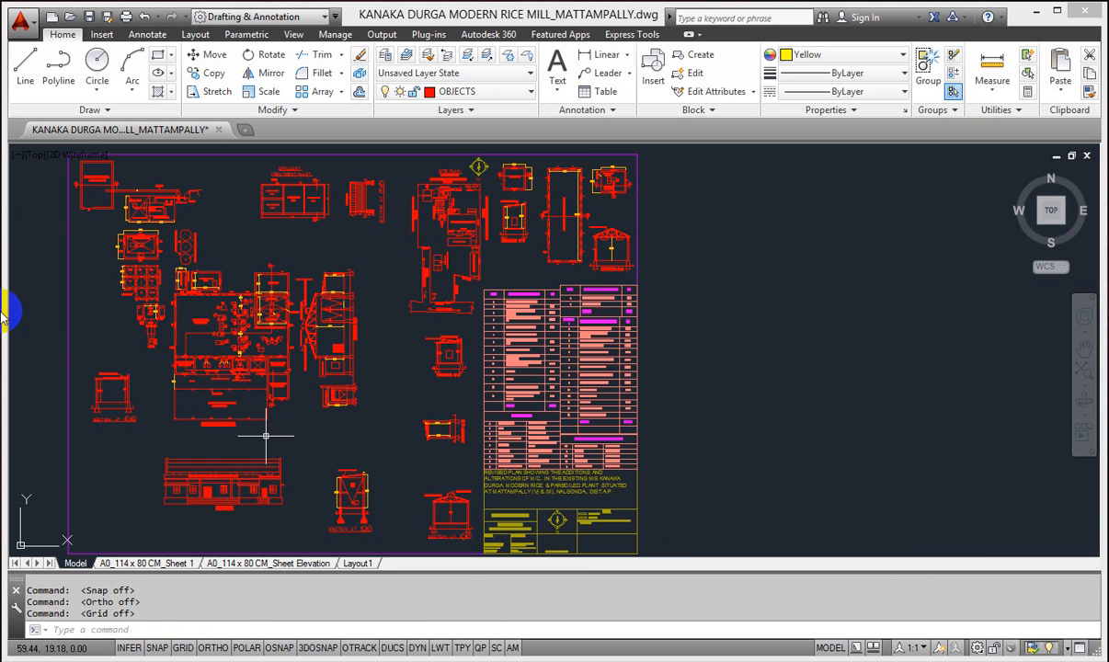
- Draw a three-segment stepped line in the empty area beside the drawing sheet with Ortho on, and turn Ortho off
click(25, 66)
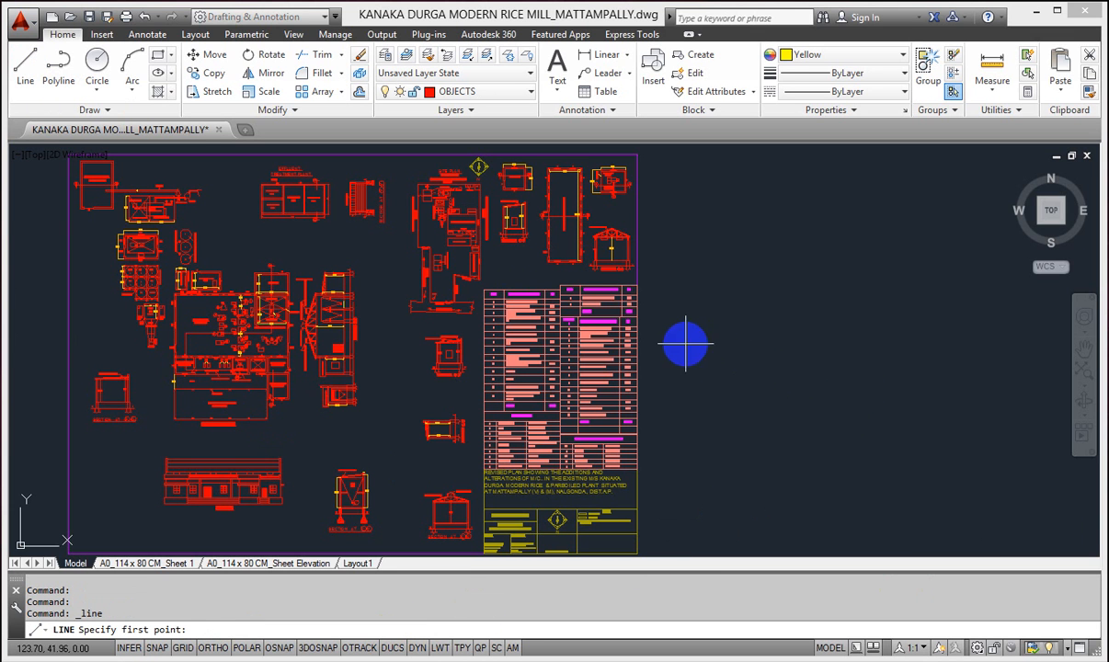
click(715, 328)
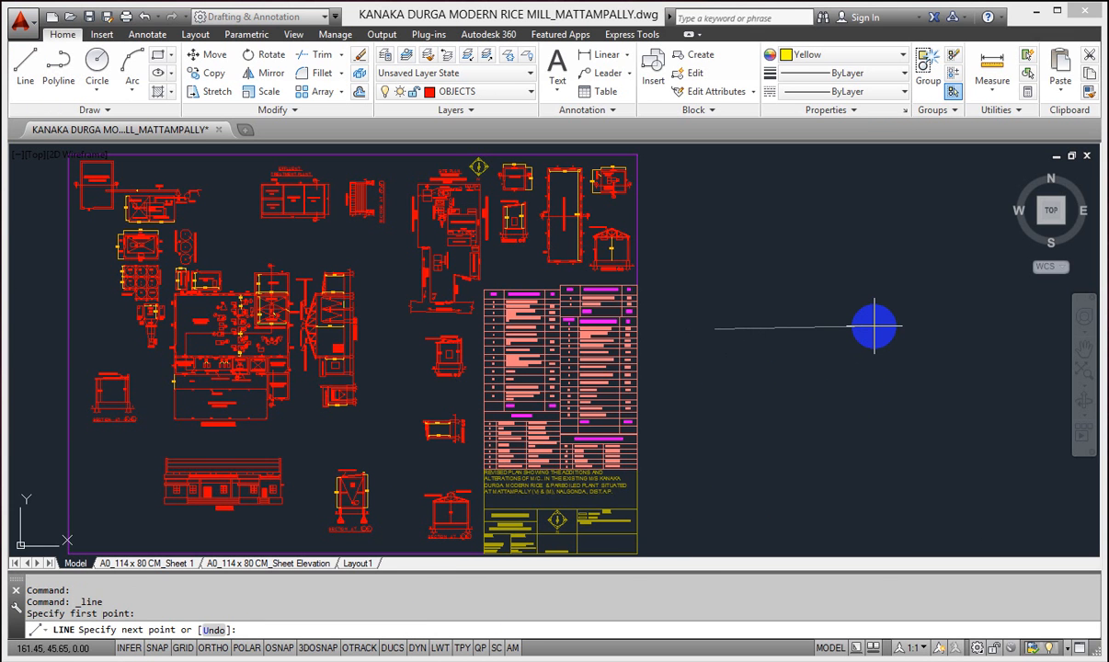
key(F8)
click(873, 329)
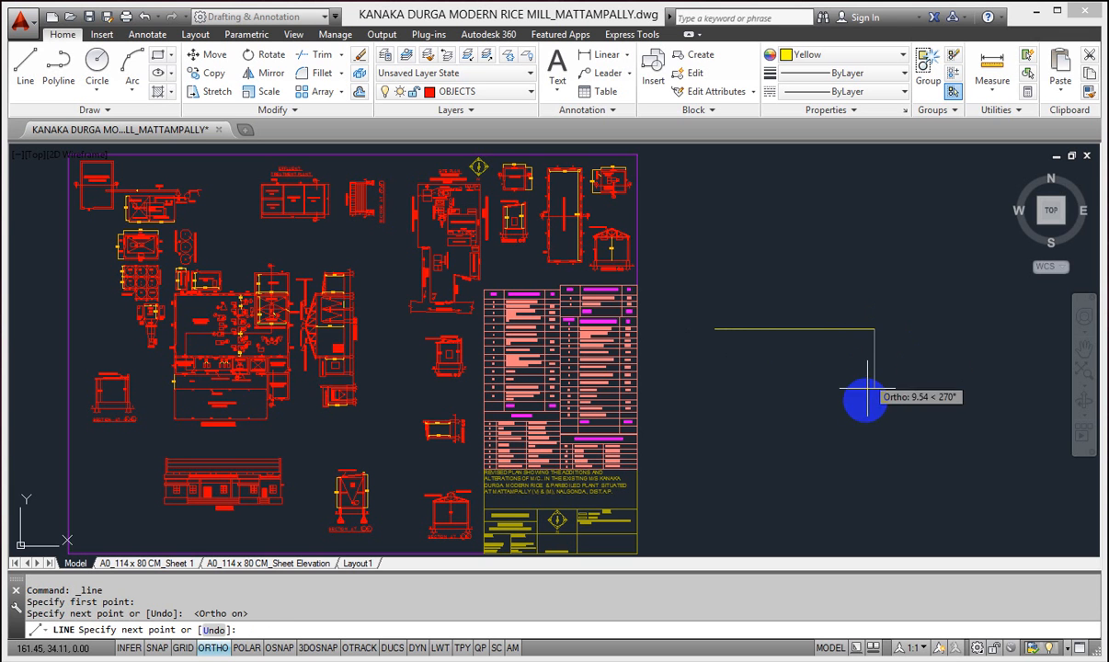
click(874, 403)
click(920, 401)
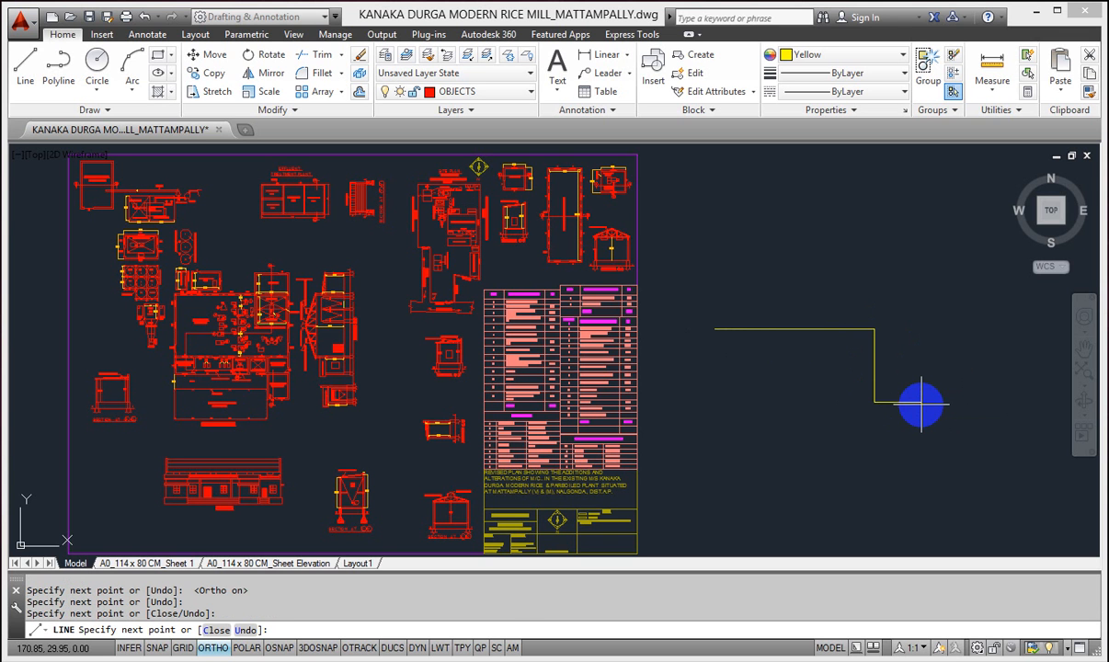
right_click(921, 403)
click(948, 420)
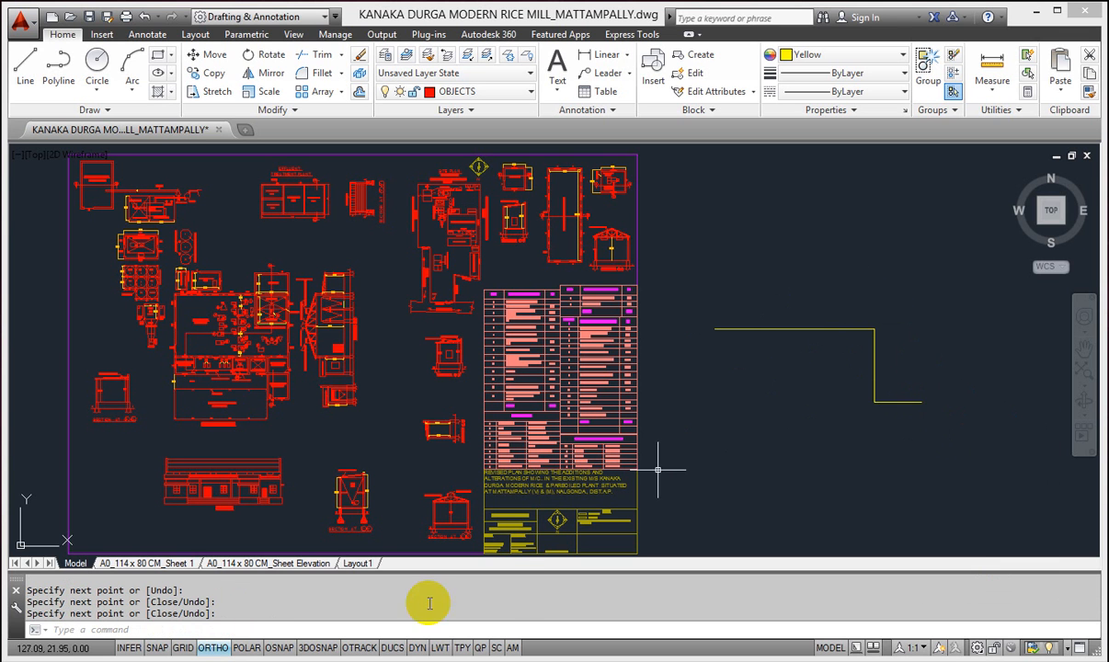
click(217, 648)
- Enable Infer Constraints and draw a five-segment stepped line above and around the first one with Ortho on
click(129, 648)
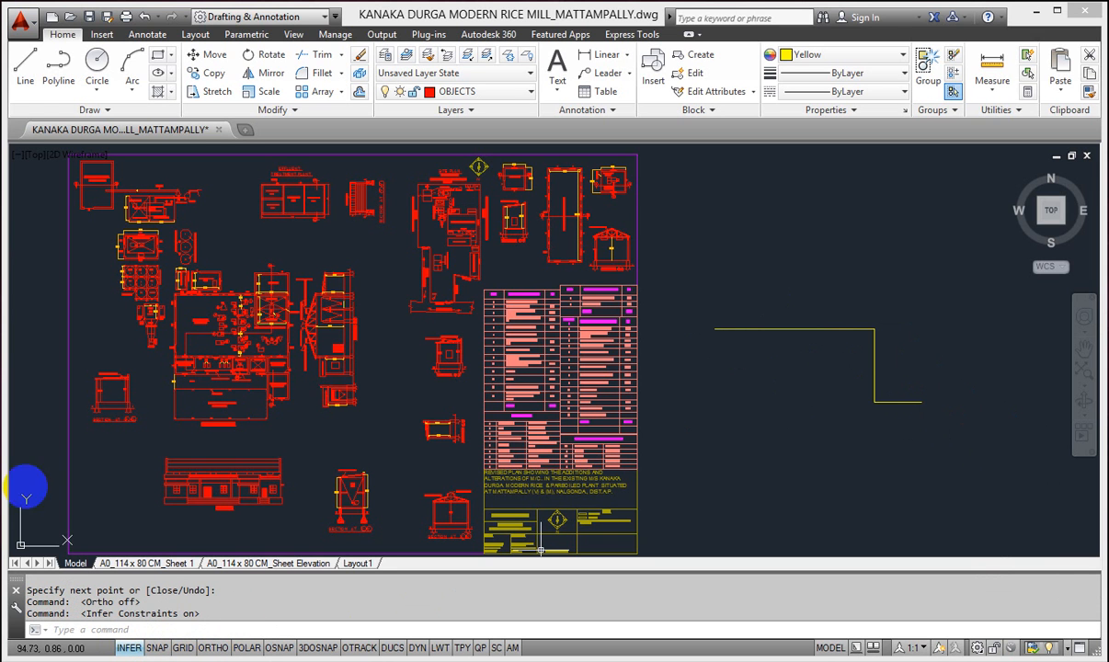
click(29, 89)
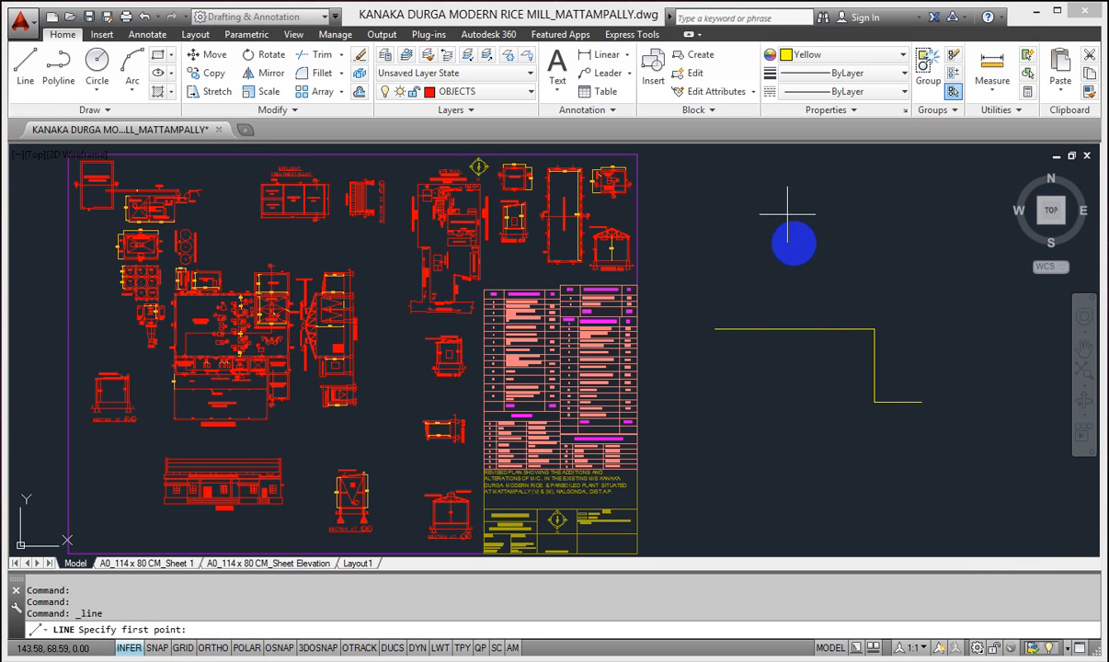
click(696, 284)
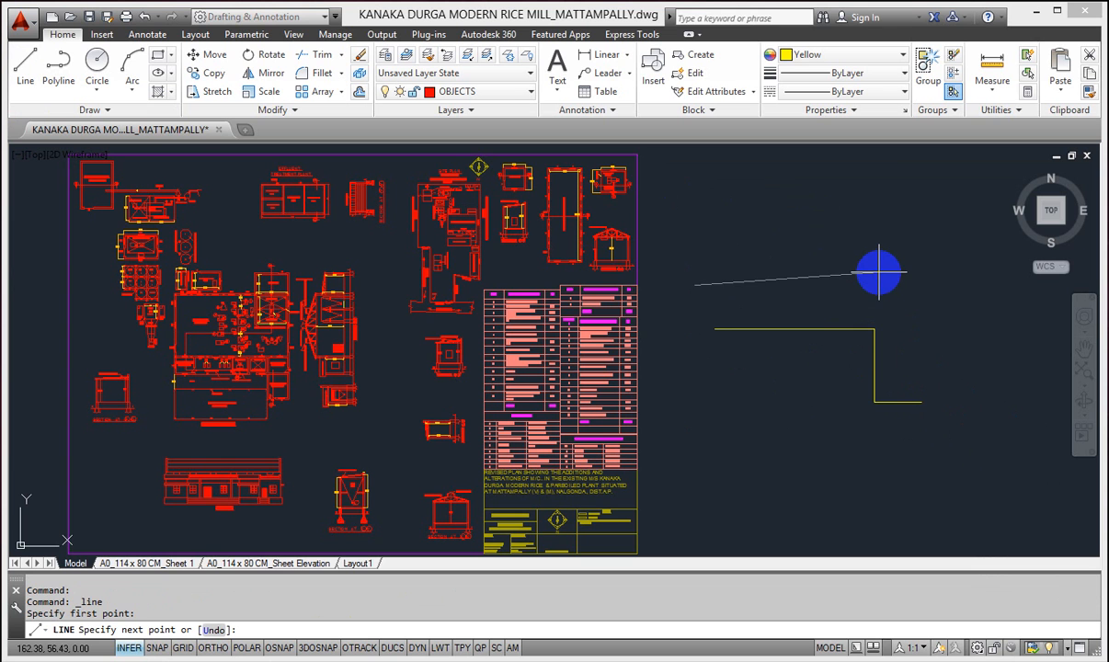
key(F8)
click(878, 272)
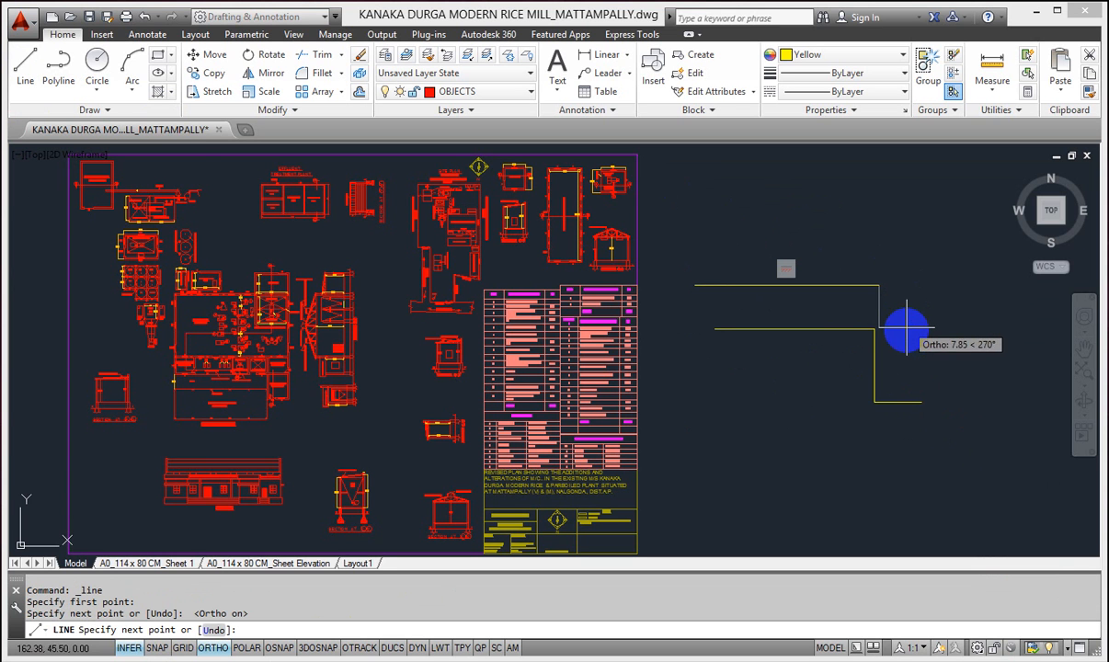
click(920, 313)
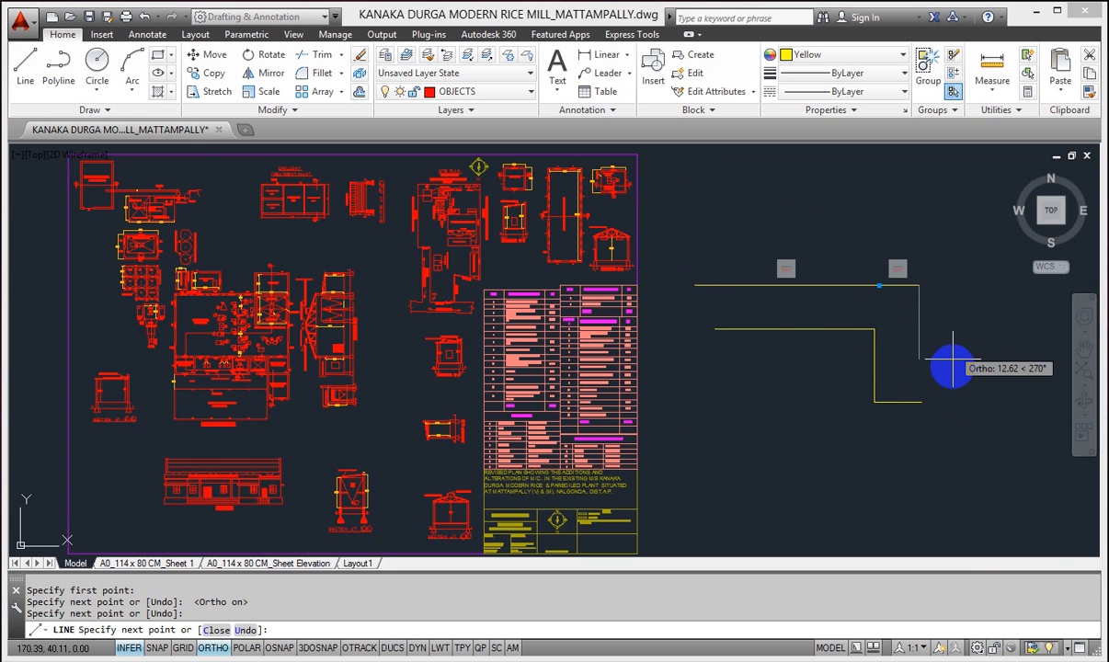
click(954, 369)
click(979, 386)
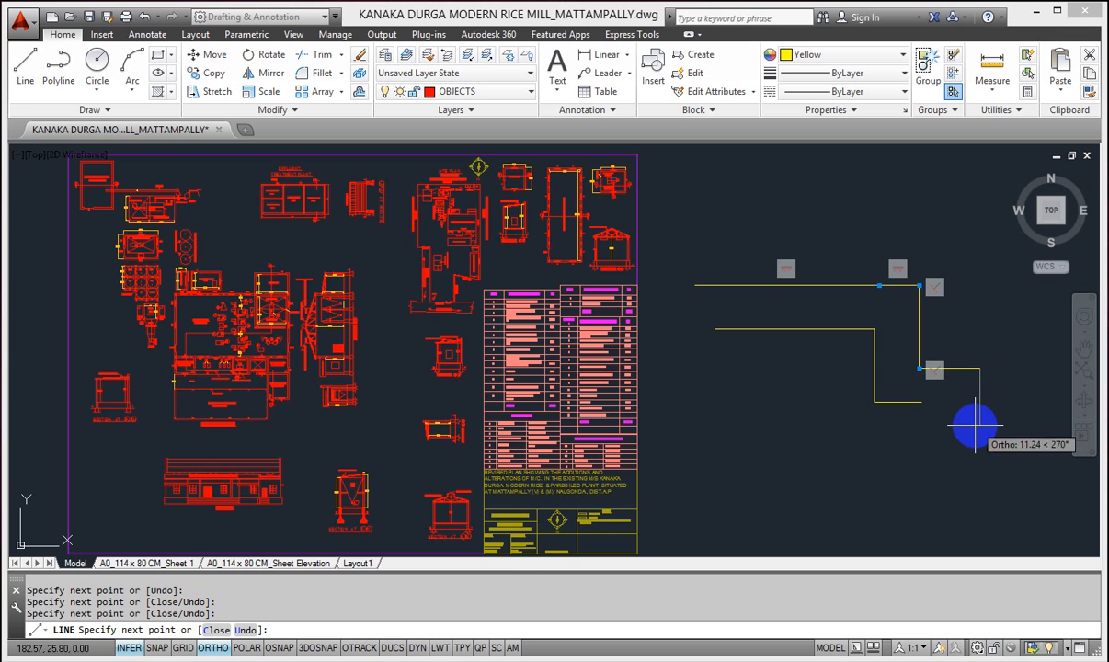
right_click(975, 425)
click(991, 429)
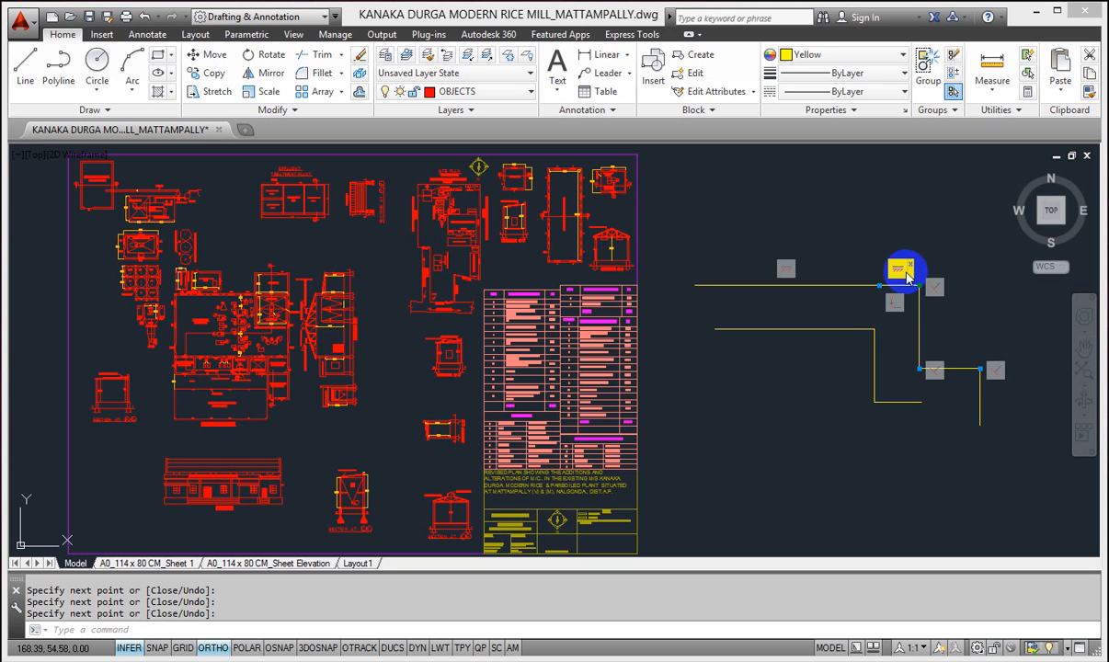
- Erase both stepped lines beside the drawing sheet using one crossing selection
click(358, 62)
click(947, 444)
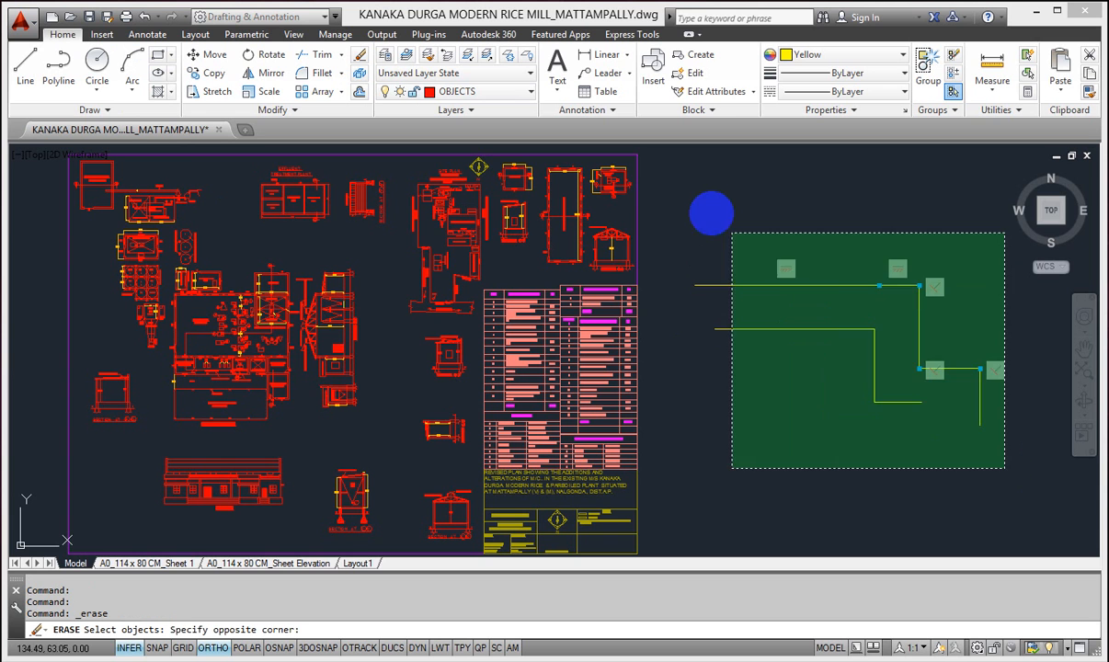
click(679, 190)
key(Return)
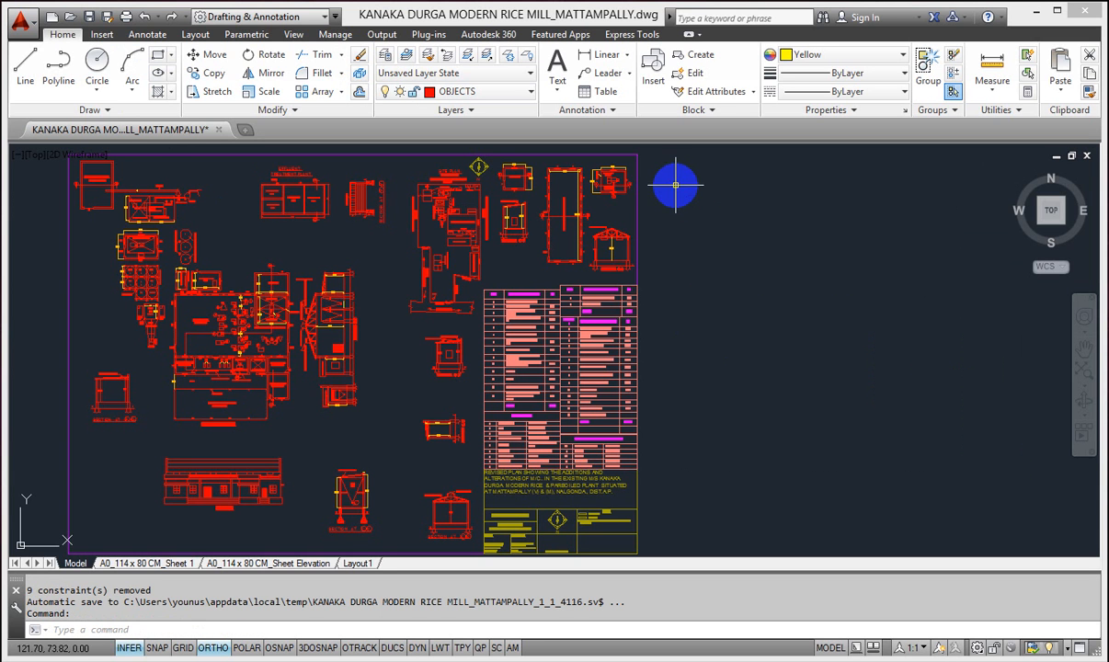
- Turn on Snap mode and the Grid display in model space
click(159, 648)
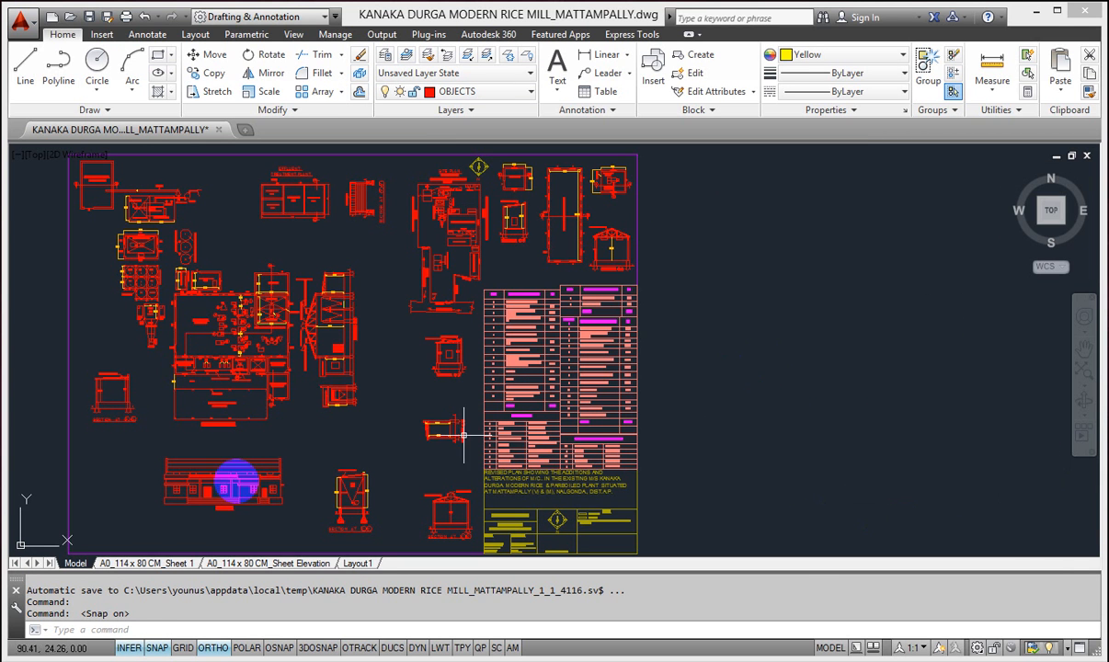
click(183, 647)
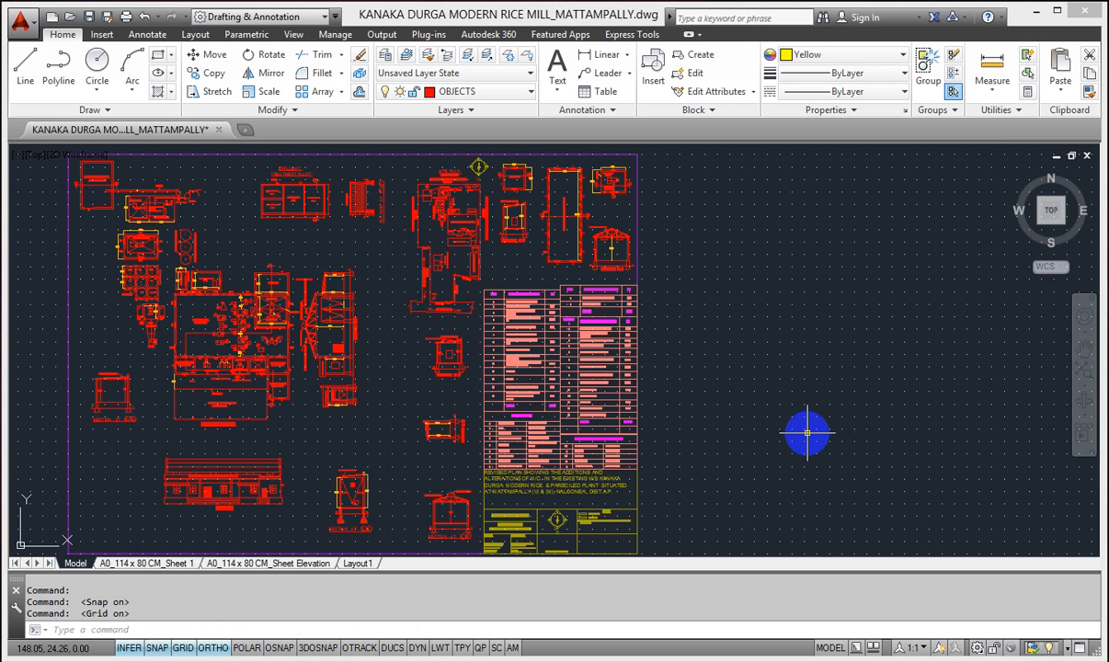
scroll(815, 428, up, 8)
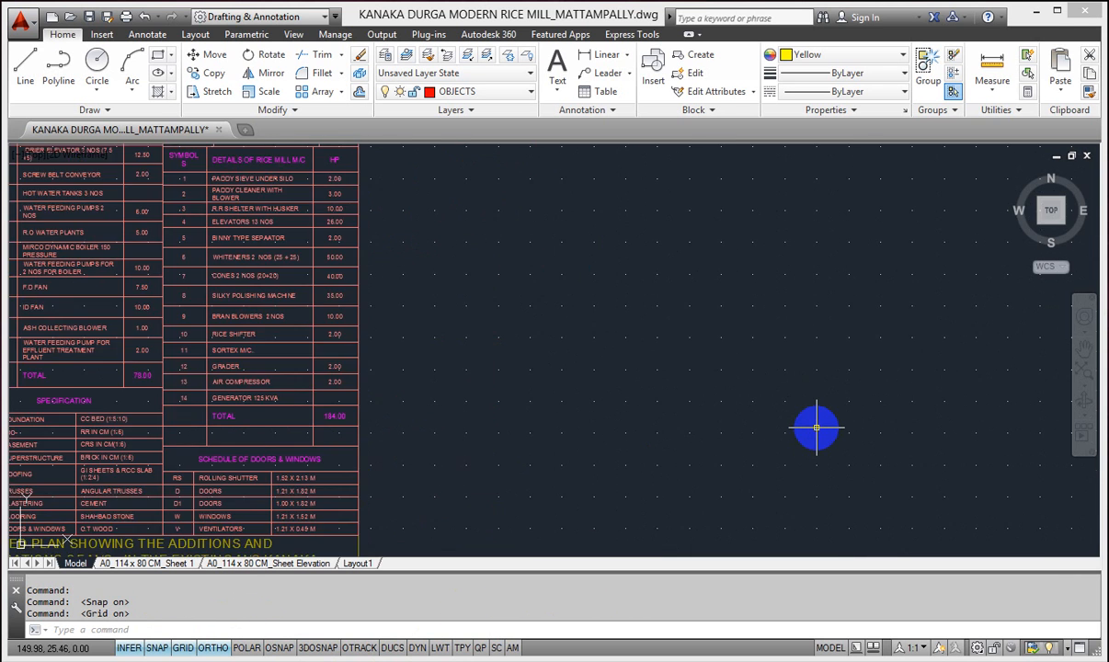
scroll(816, 428, down, 3)
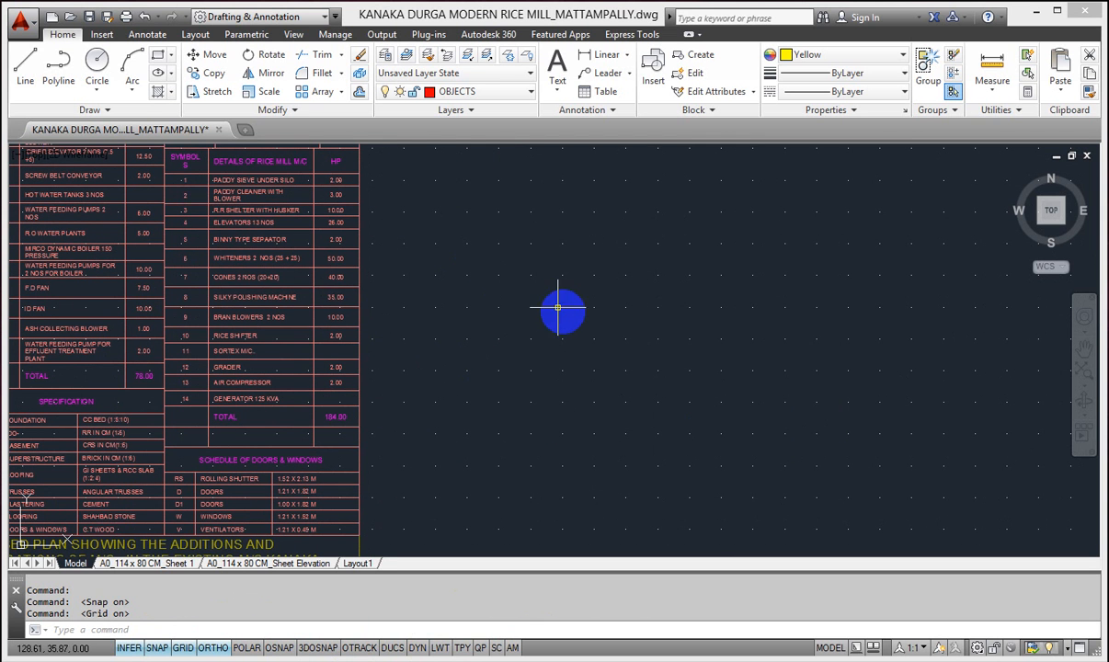
click(23, 70)
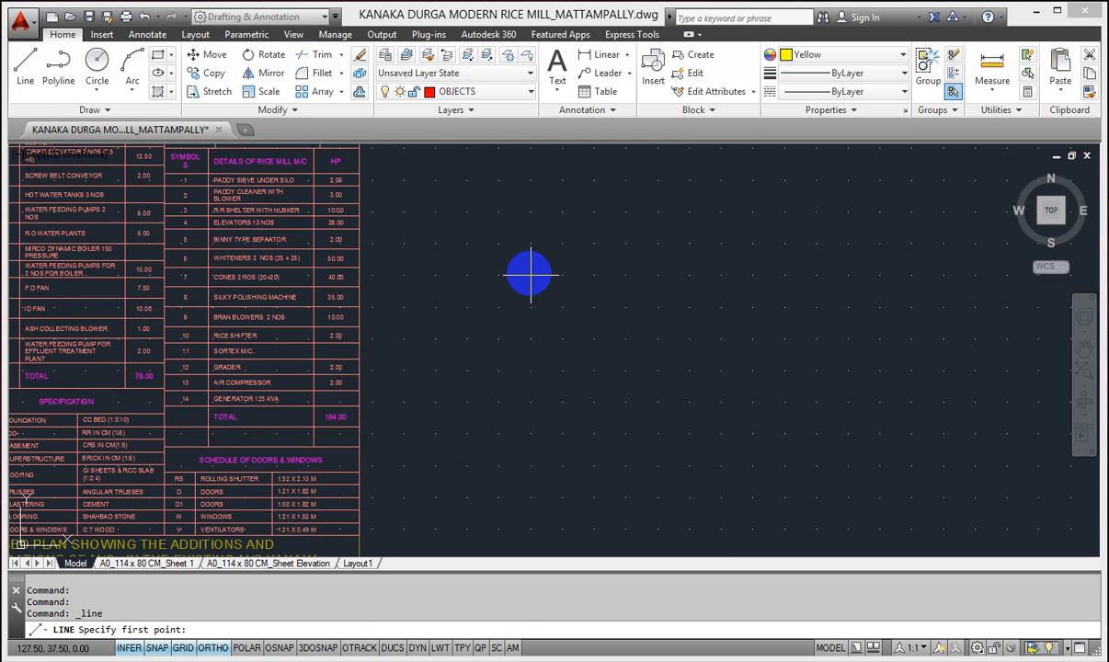
scroll(593, 357, up, 3)
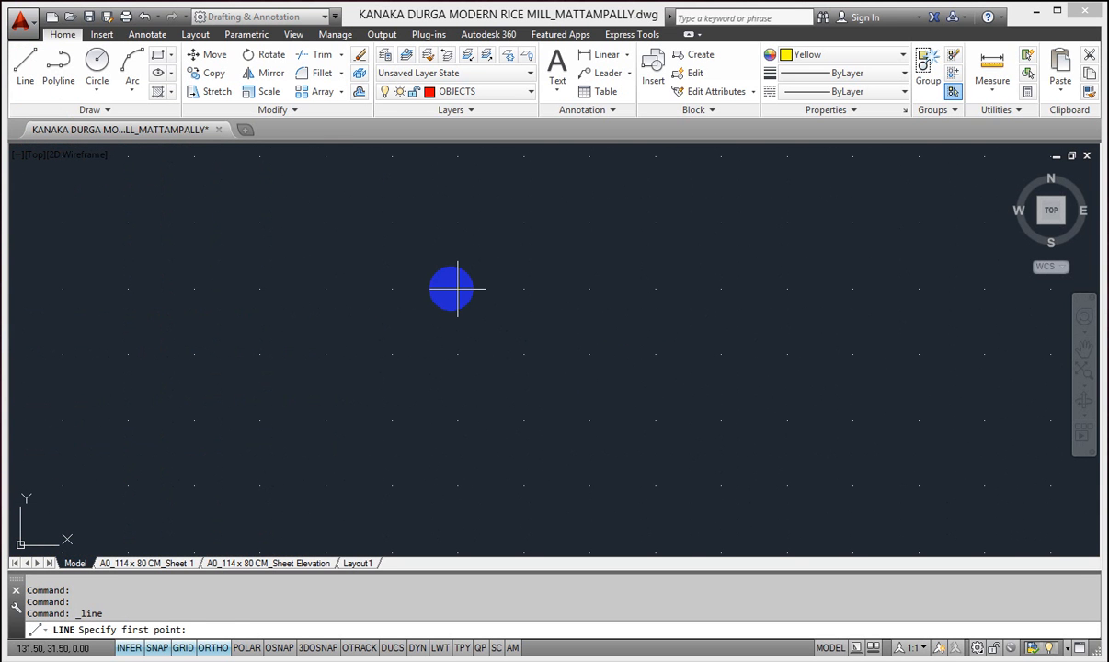
click(457, 288)
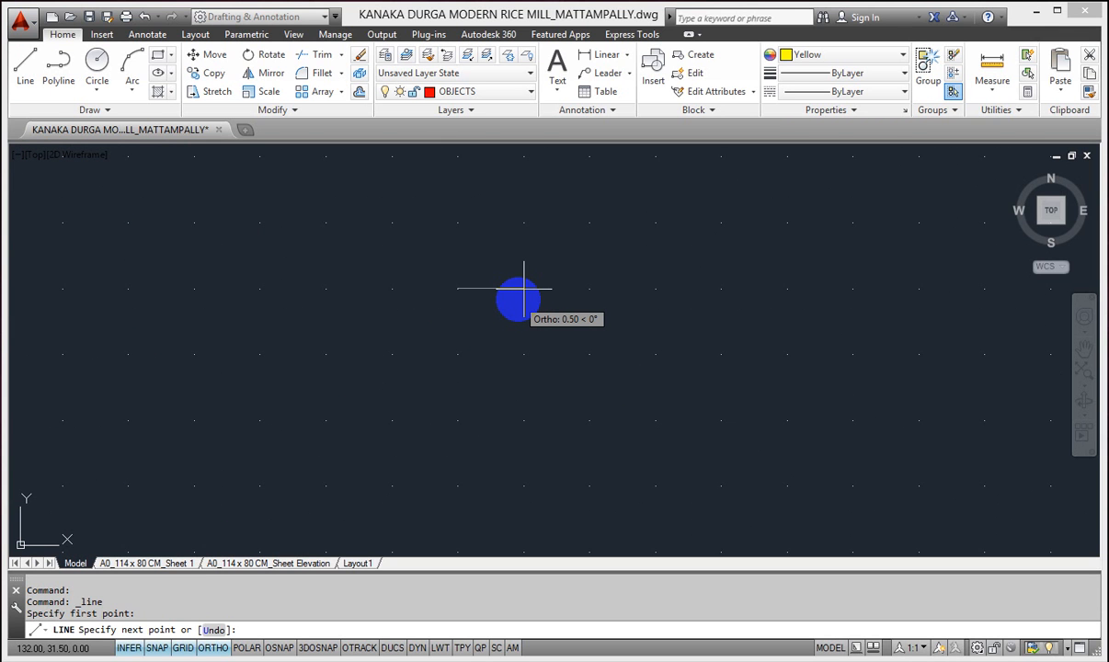
key(Escape)
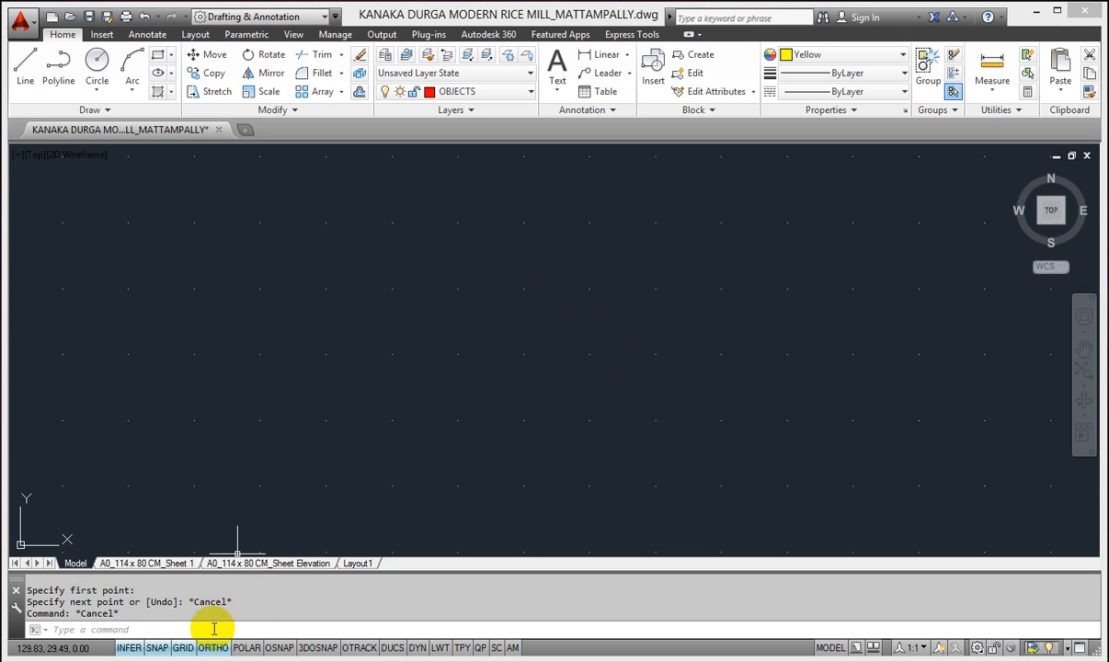
- Review the snap spacing, grid spacing and grid behavior options in the Drafting Settings
right_click(156, 648)
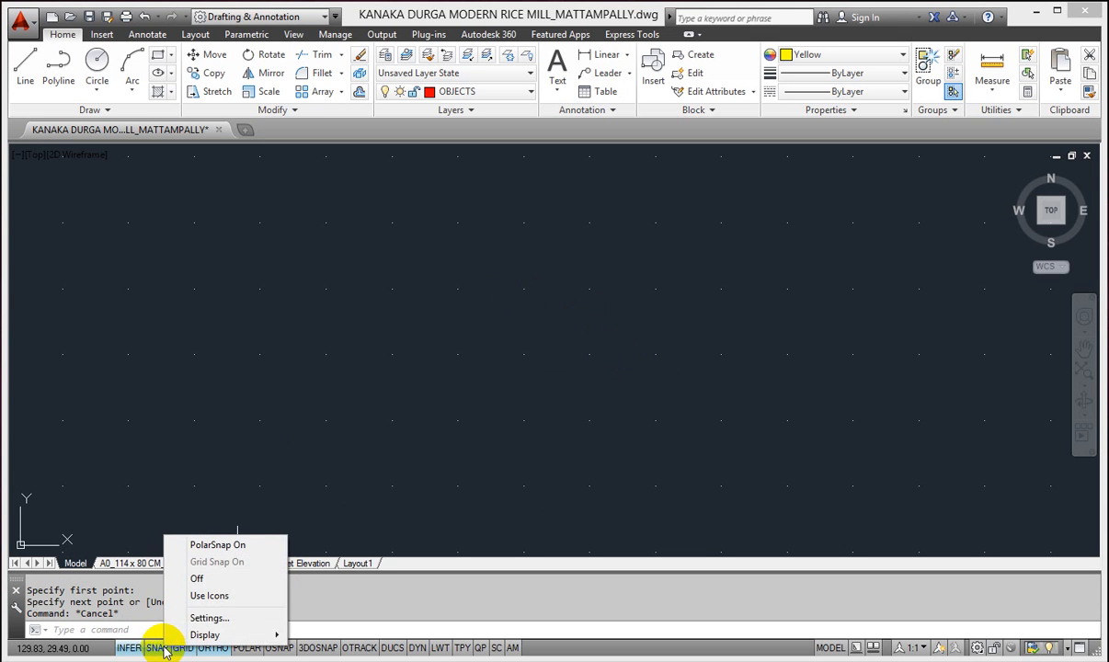
click(217, 618)
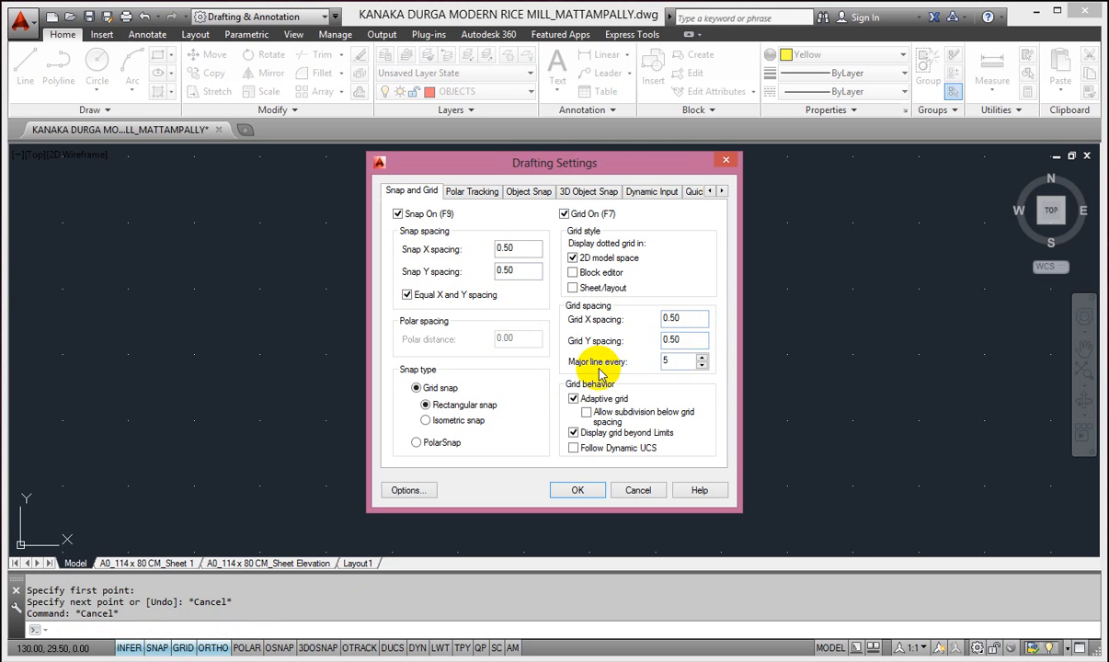
click(576, 489)
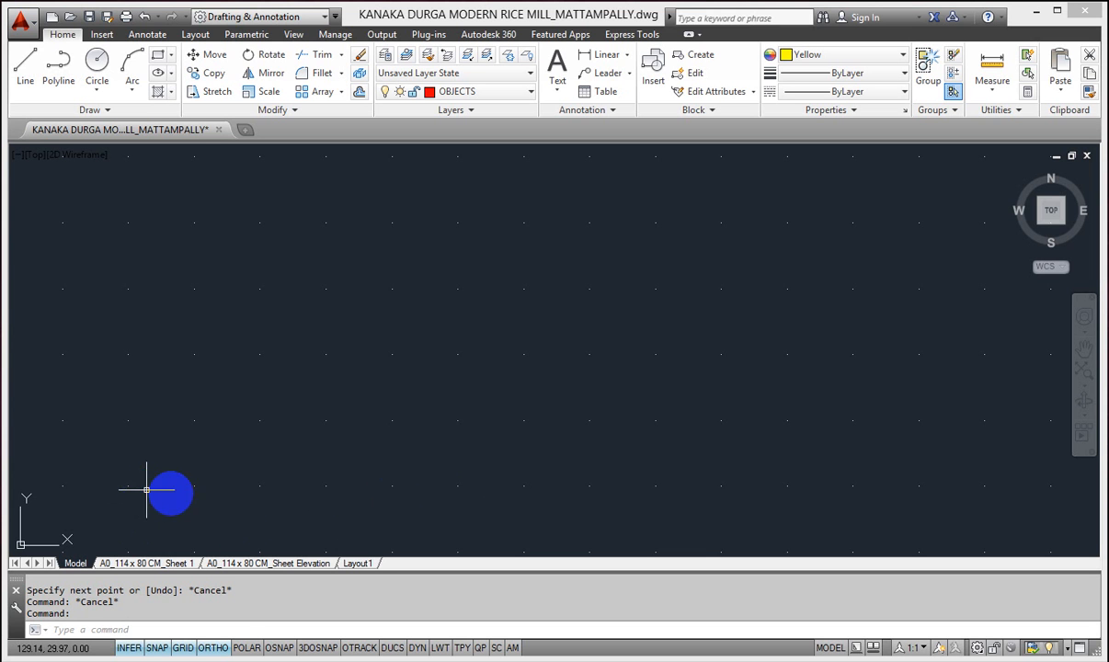
- Turn off Grid display, Snap mode and Infer Constraints, keeping Ortho on
click(224, 647)
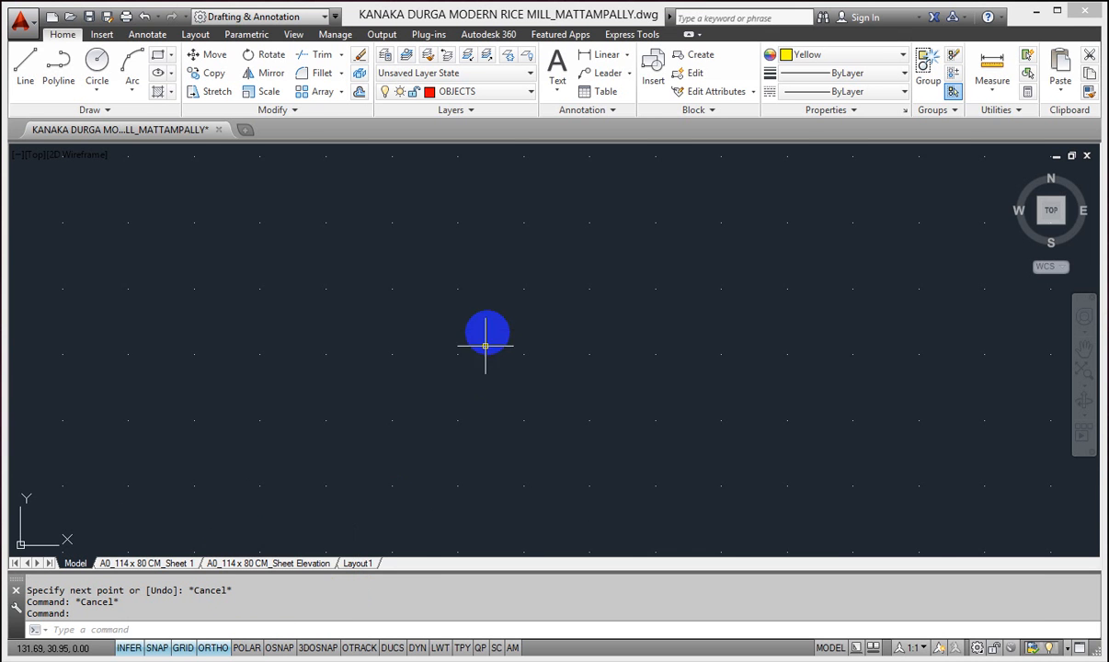
scroll(487, 331, down, 2)
scroll(492, 331, down, 1)
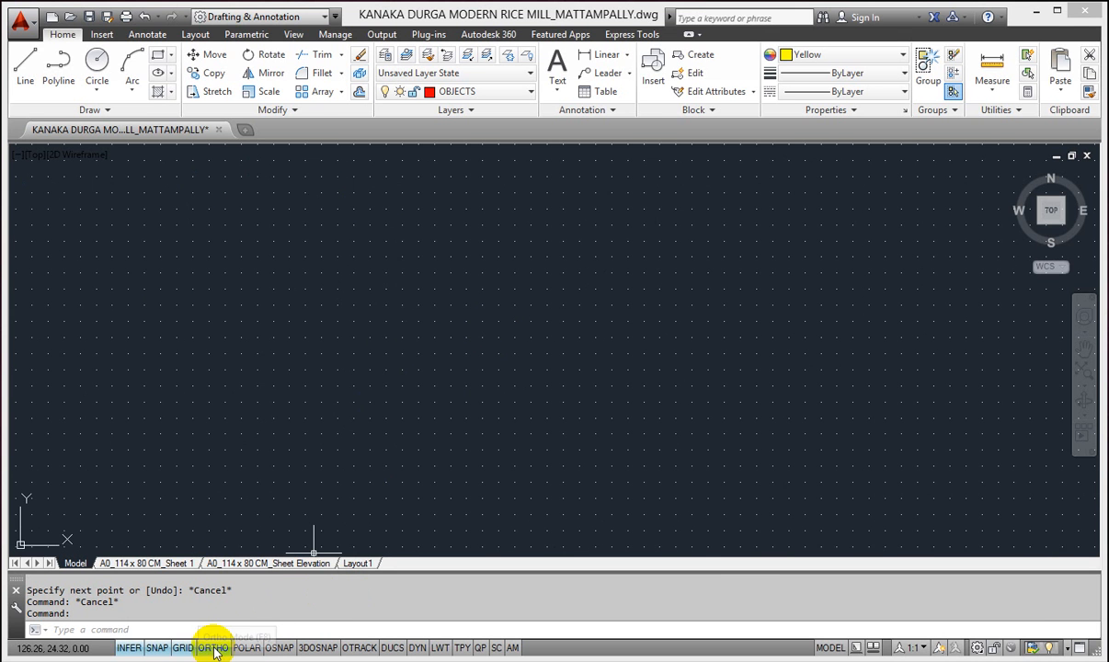
click(183, 647)
click(153, 648)
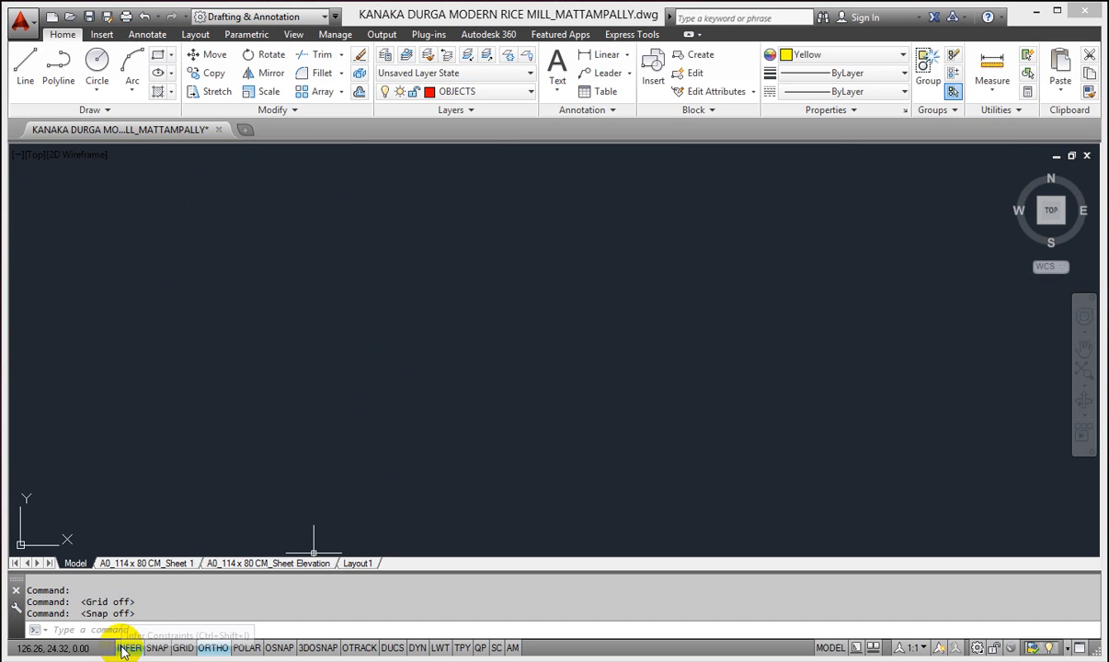
click(127, 647)
- Draw a stepped line of three orthogonal segments in the empty area, with a vertical drop of about 3.6 units
click(33, 85)
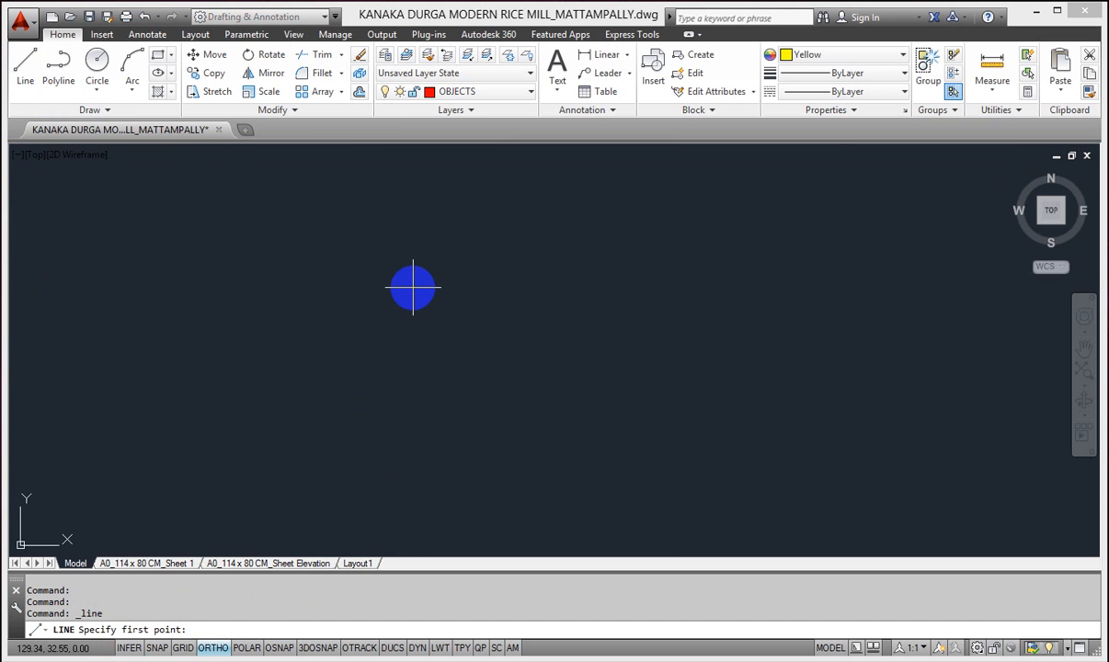
click(413, 287)
click(648, 287)
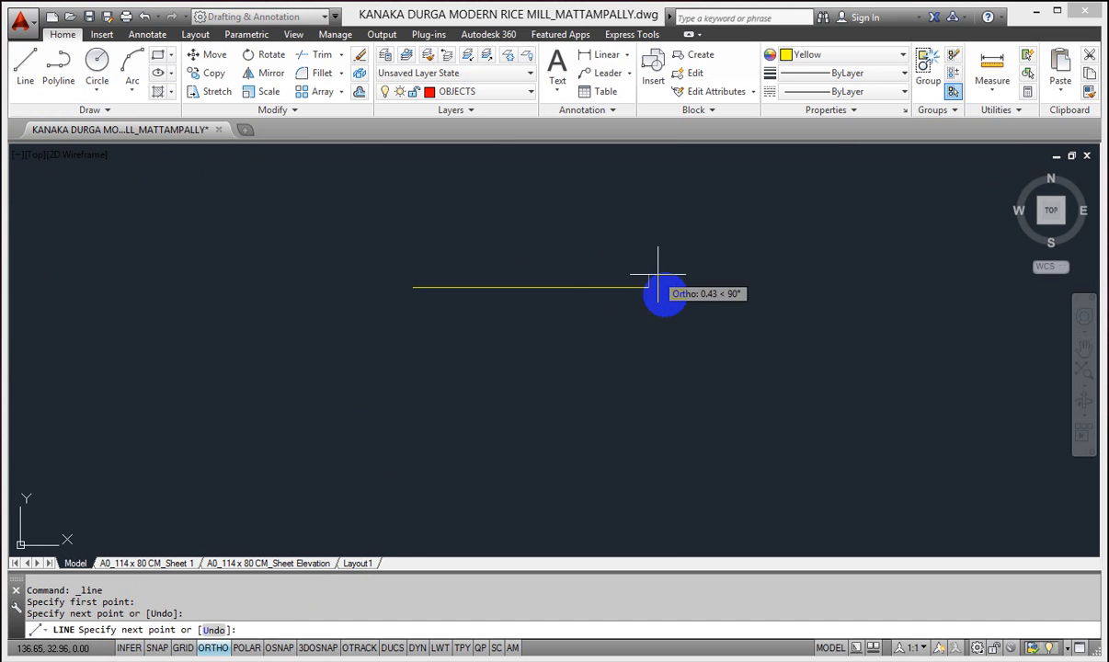
click(648, 403)
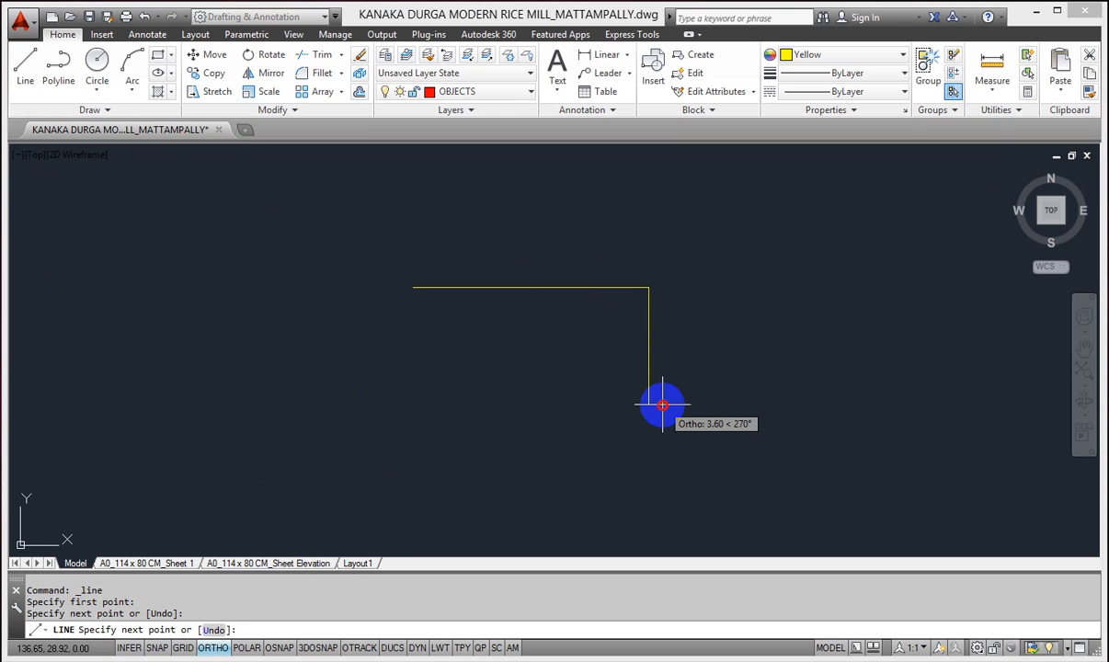
click(757, 403)
right_click(873, 344)
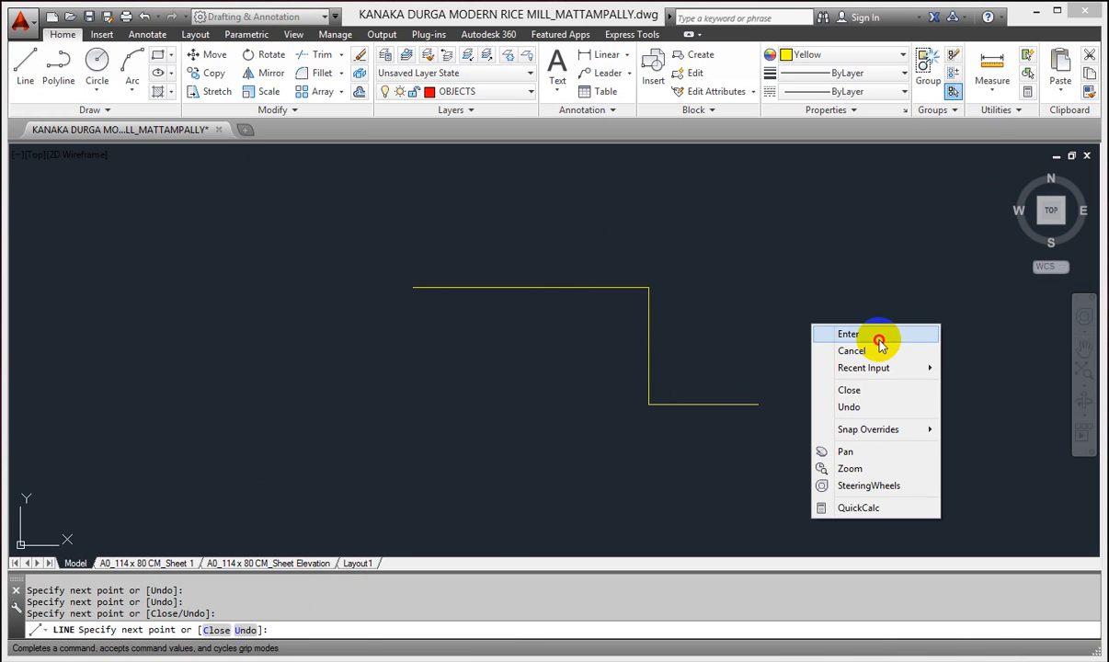
click(814, 327)
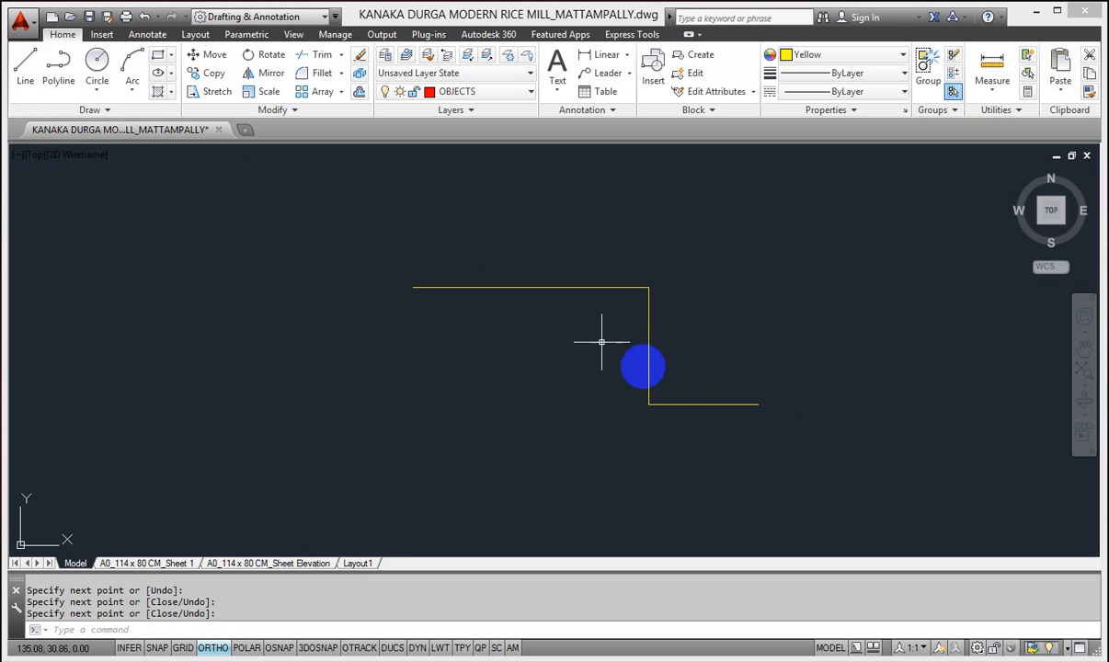
- Turn off Ortho and draw a zigzag line of four free-angle segments above the stepped line
click(218, 648)
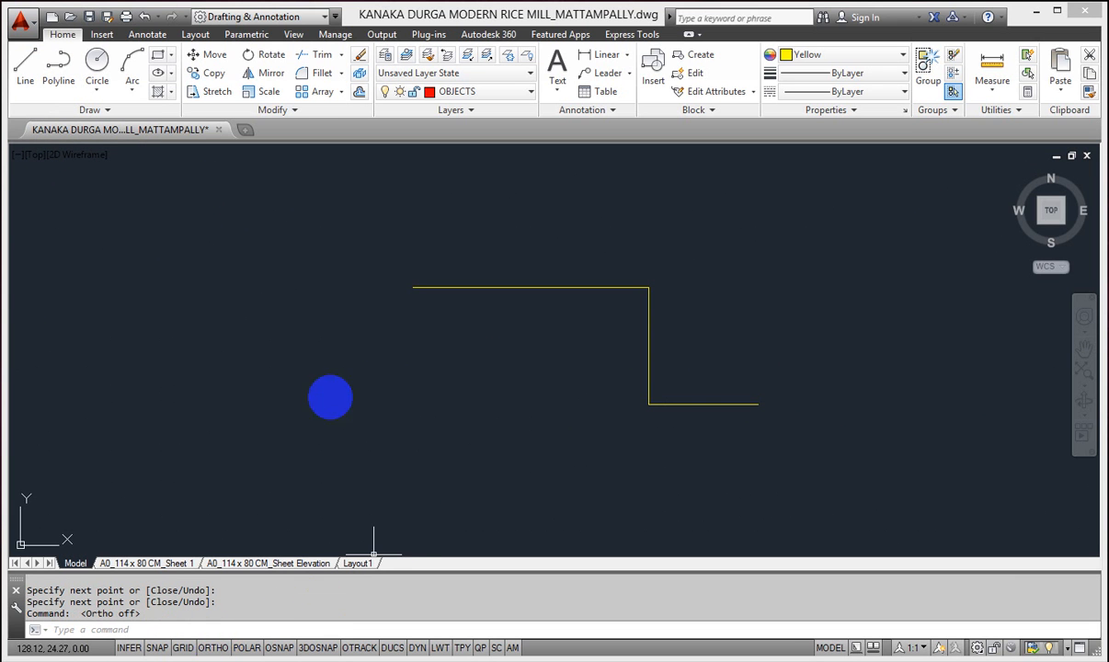
click(24, 72)
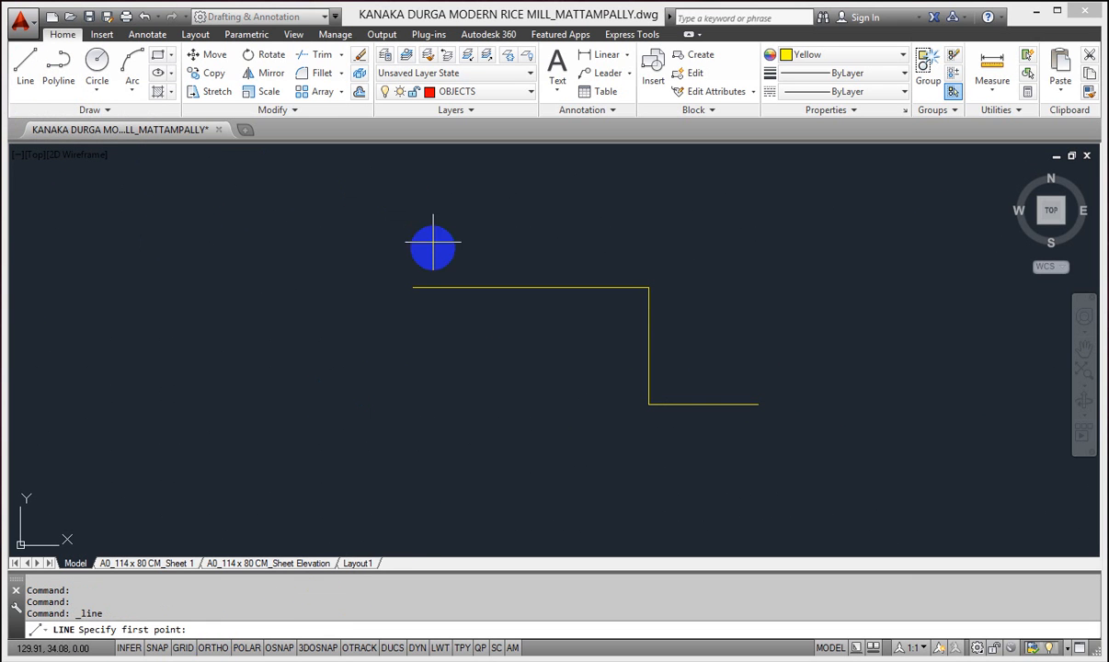
click(416, 235)
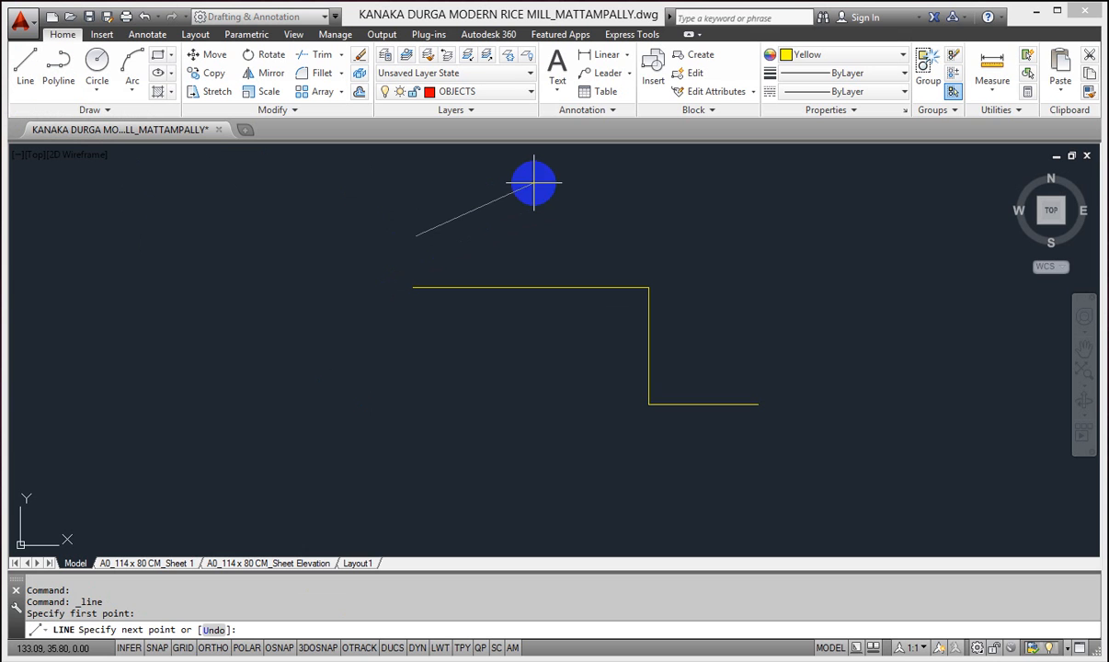
click(533, 183)
click(589, 245)
click(703, 215)
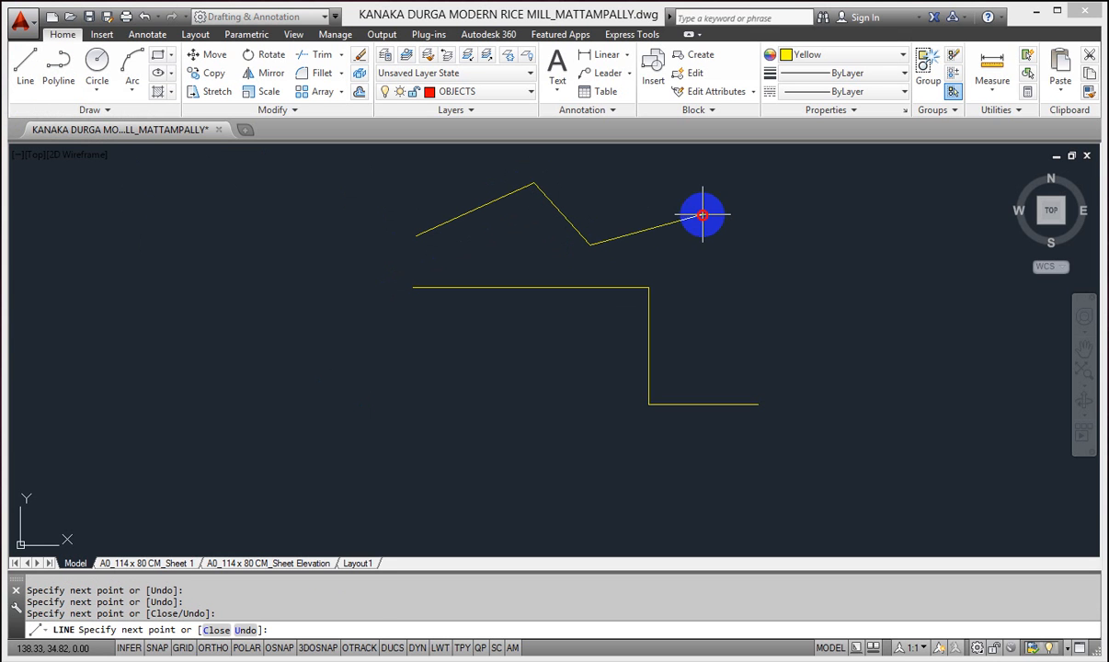
right_click(761, 263)
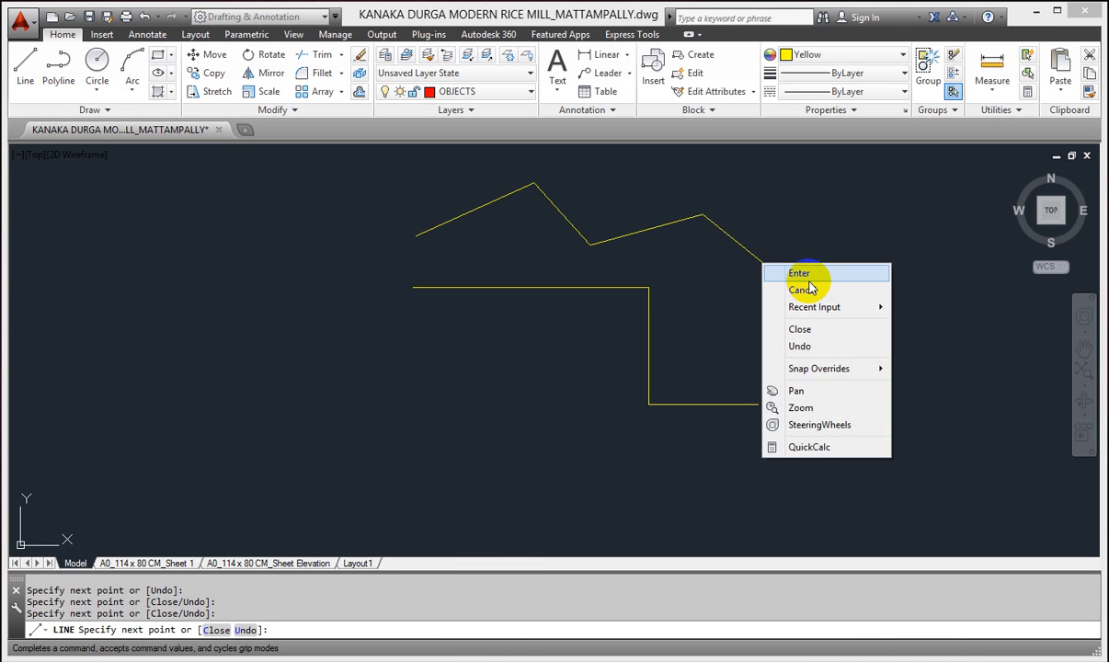
click(809, 281)
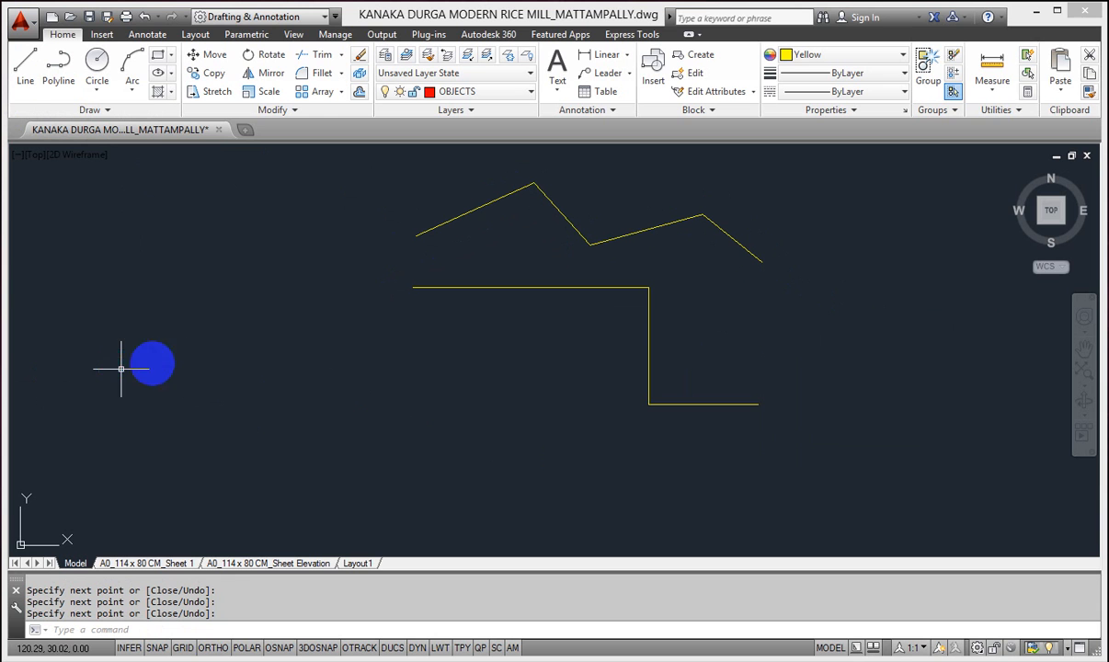
- Turn on Snap mode and Object Snap, and switch from Ortho to Polar Tracking
click(247, 649)
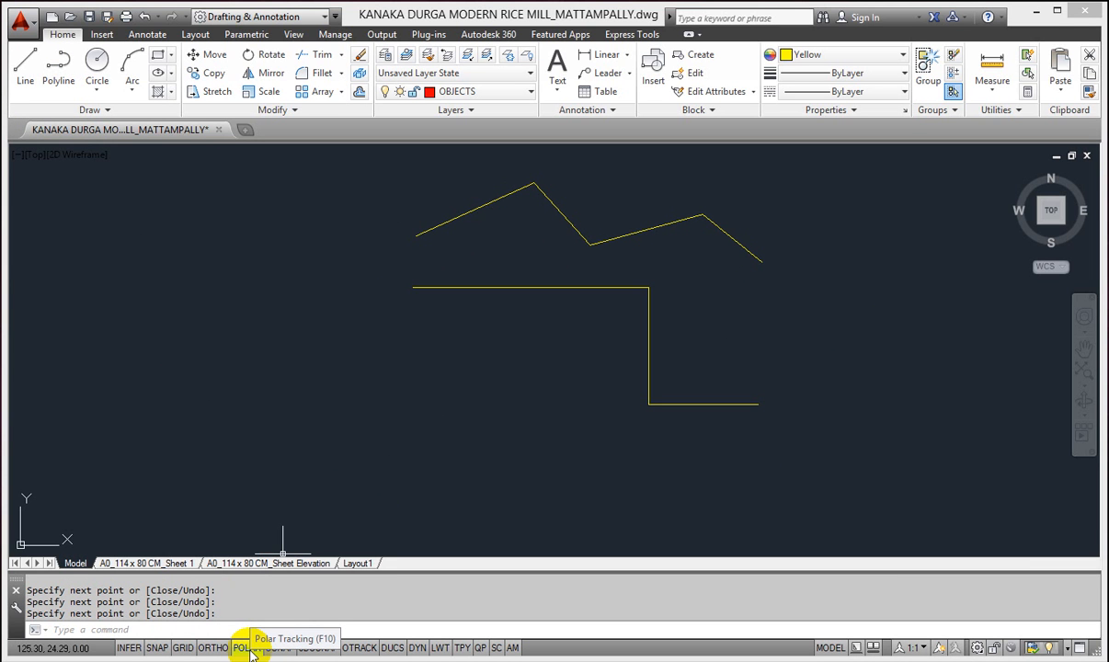
click(248, 648)
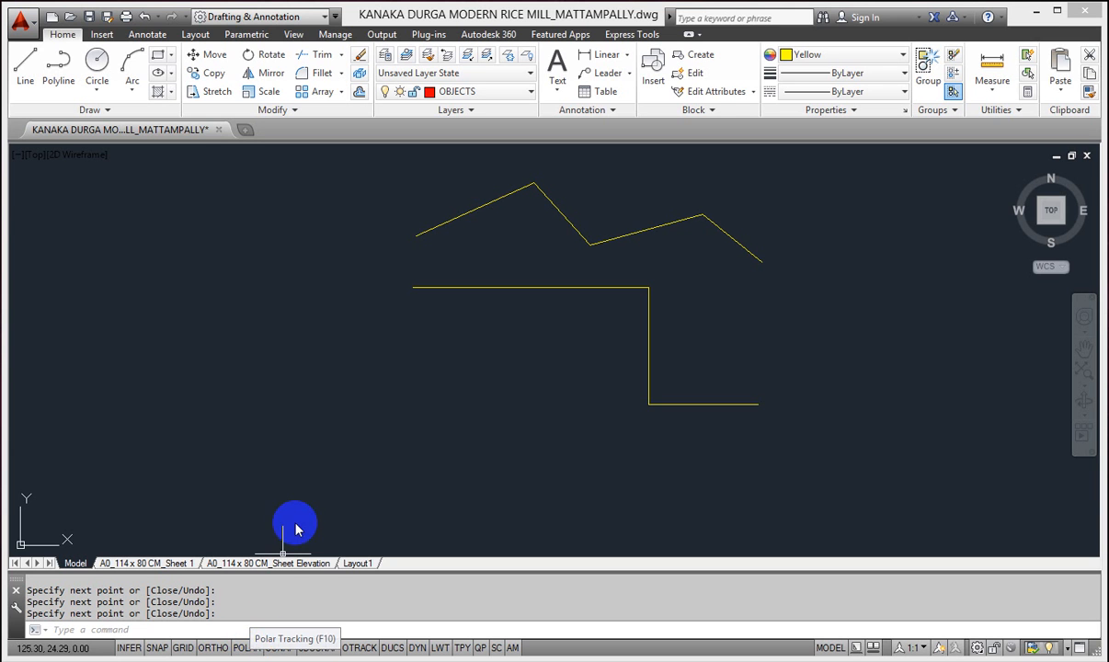
click(216, 648)
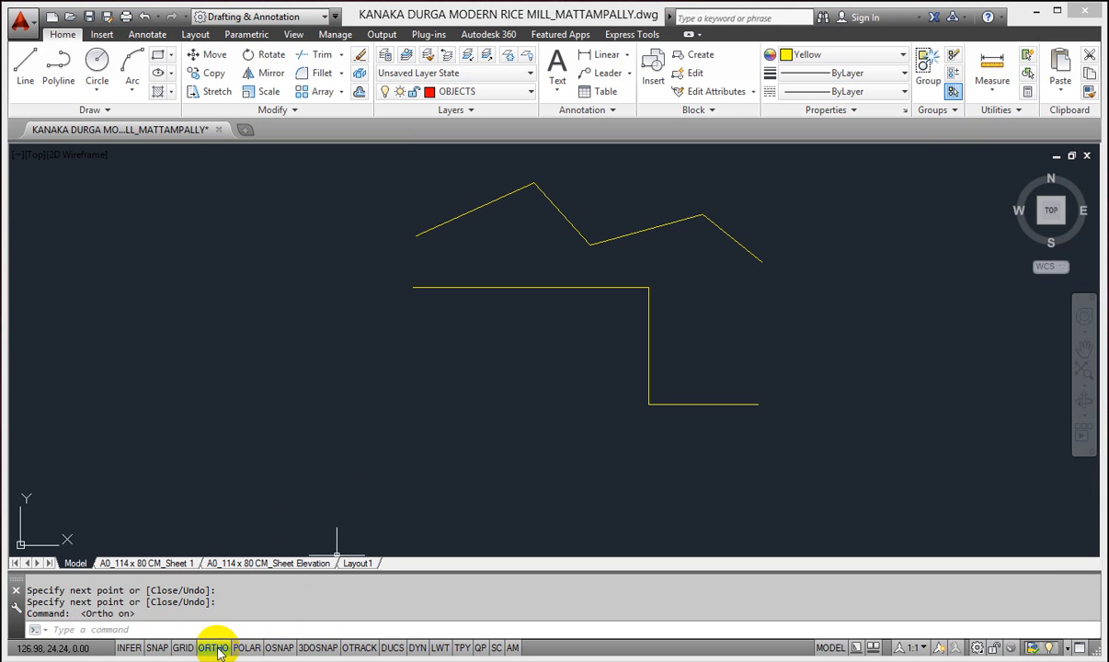
click(158, 648)
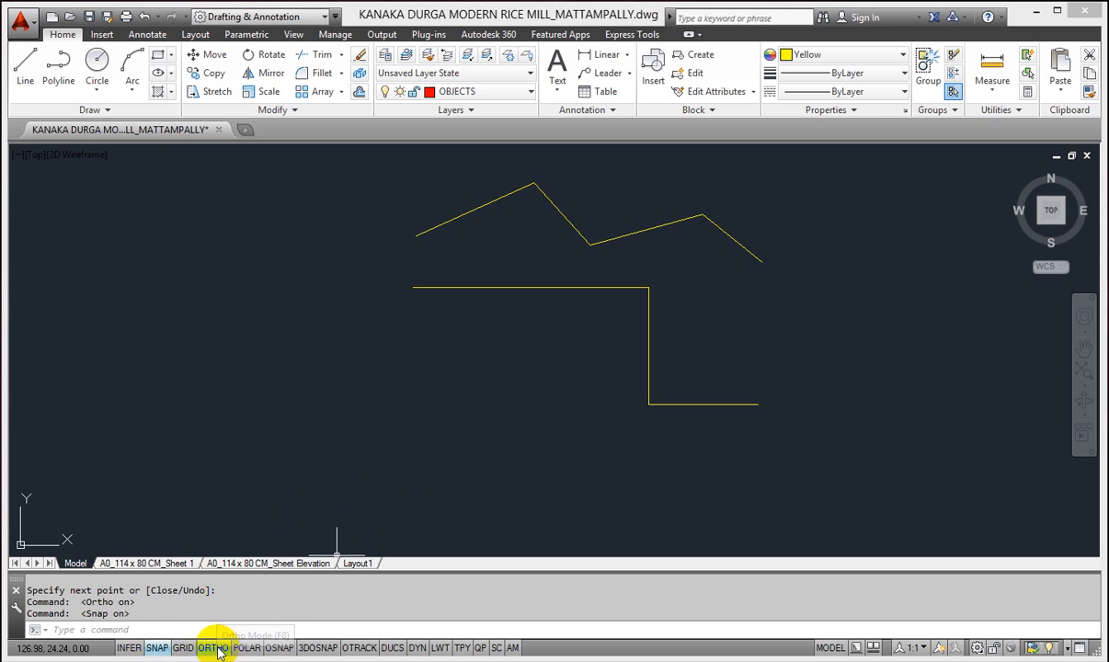
click(249, 649)
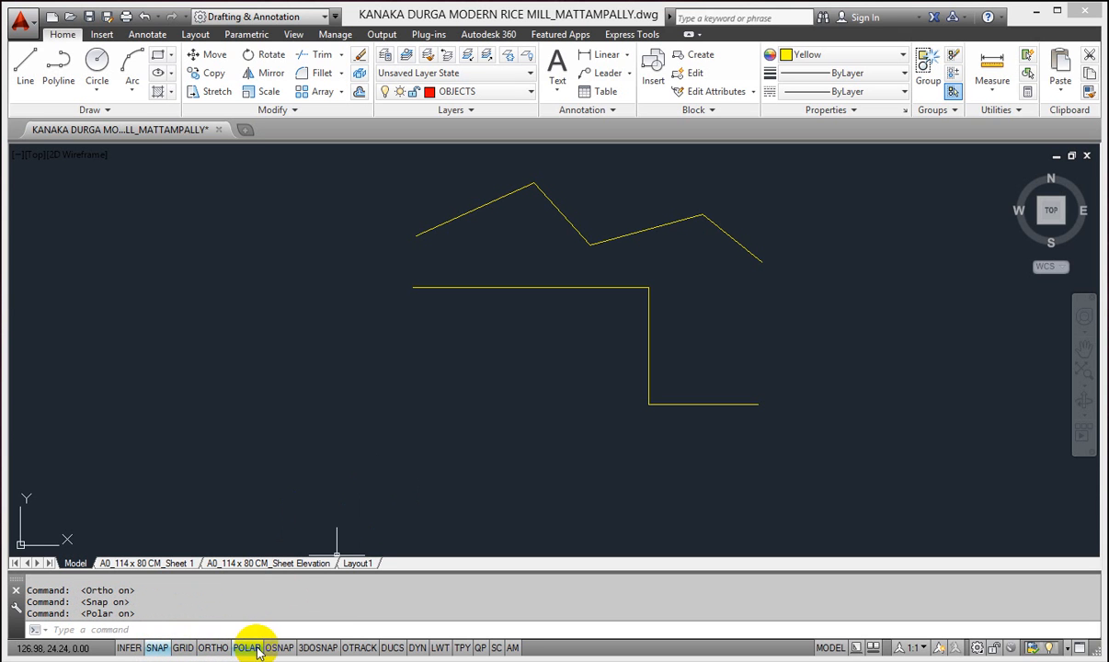
click(281, 648)
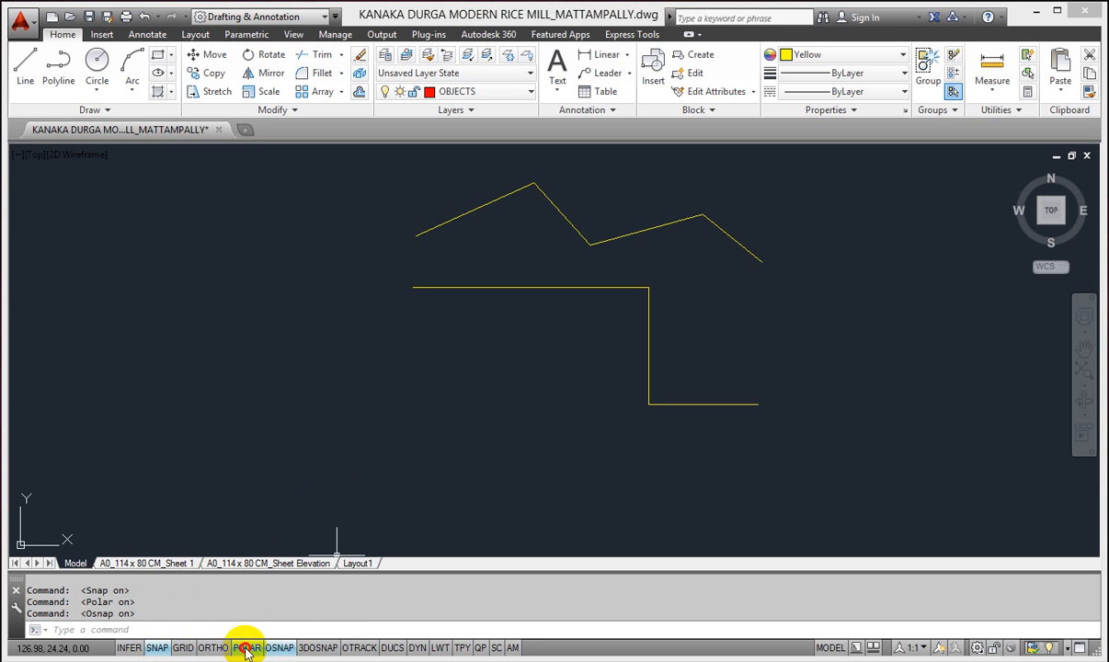
- Turn off Polar Tracking and set its angle increment to 45 degrees
click(247, 648)
right_click(248, 648)
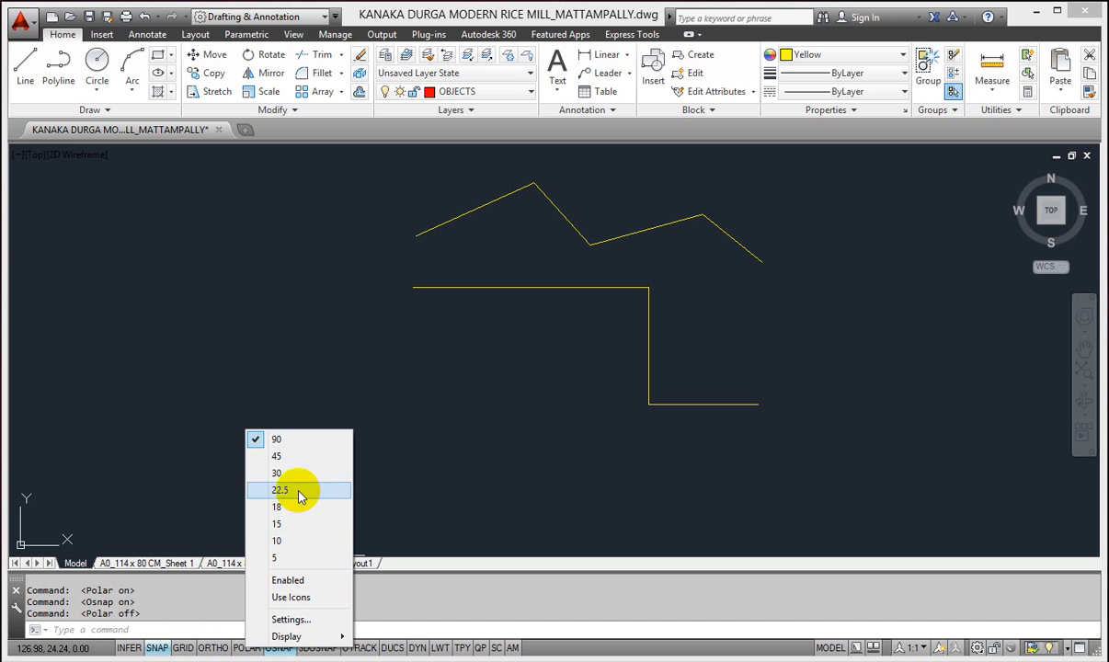
click(292, 454)
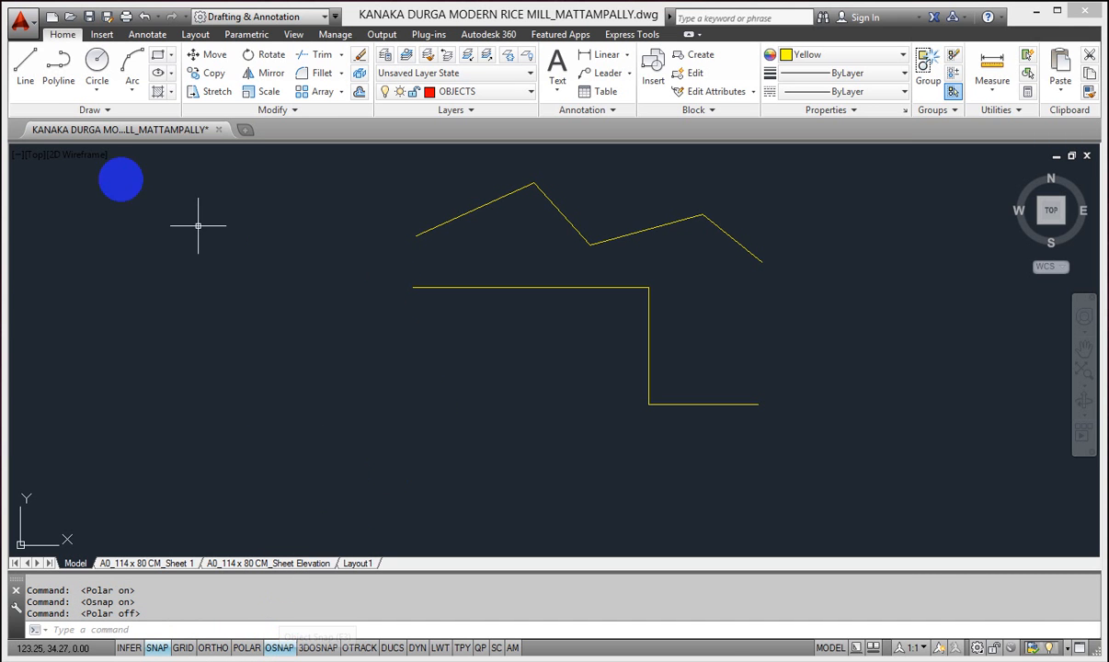
- Start a line with a horizontal segment about 3 units long, below and left of the stepped line
click(25, 66)
click(317, 438)
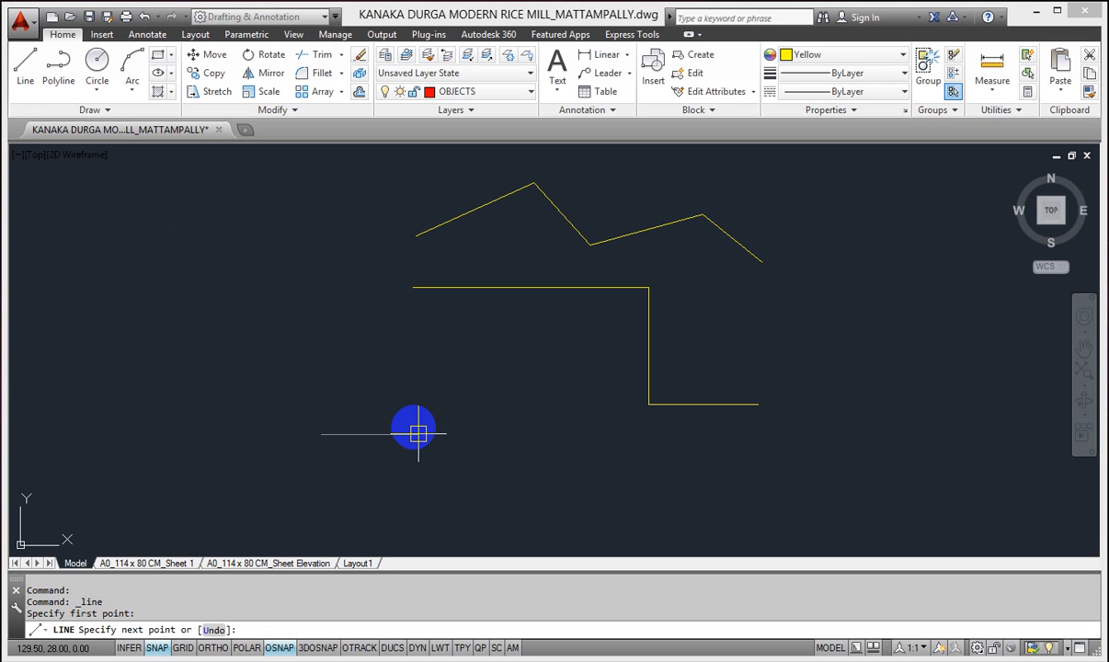
click(418, 434)
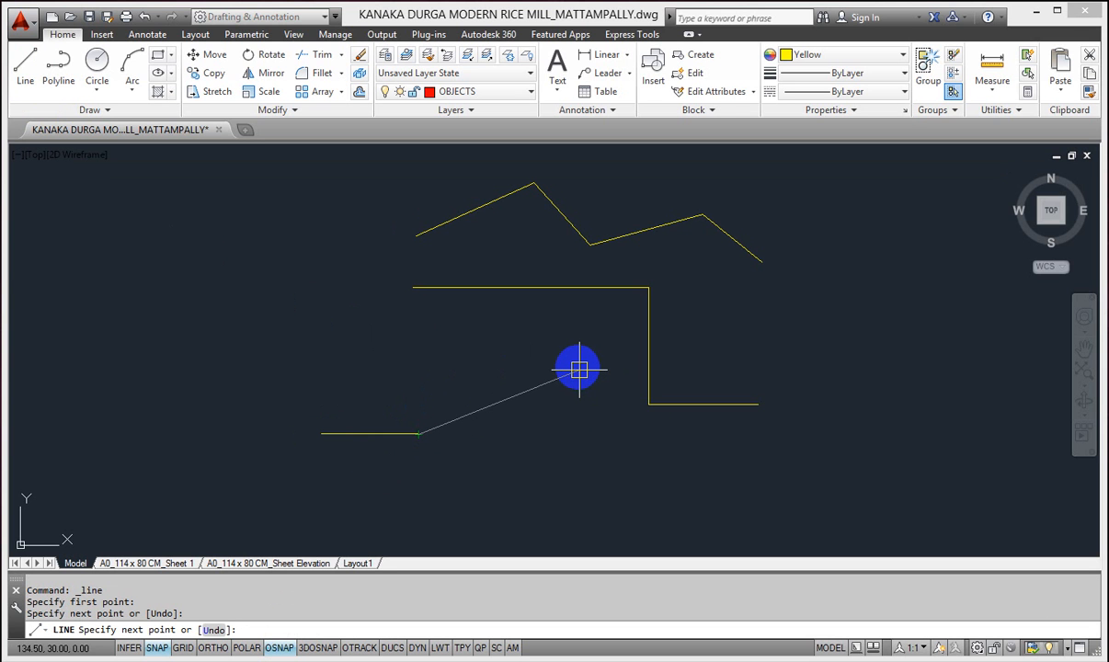
- Turn off Snap mode, turn on Polar Tracking and finish the line with a segment about 4 units long at 45 degrees
click(164, 647)
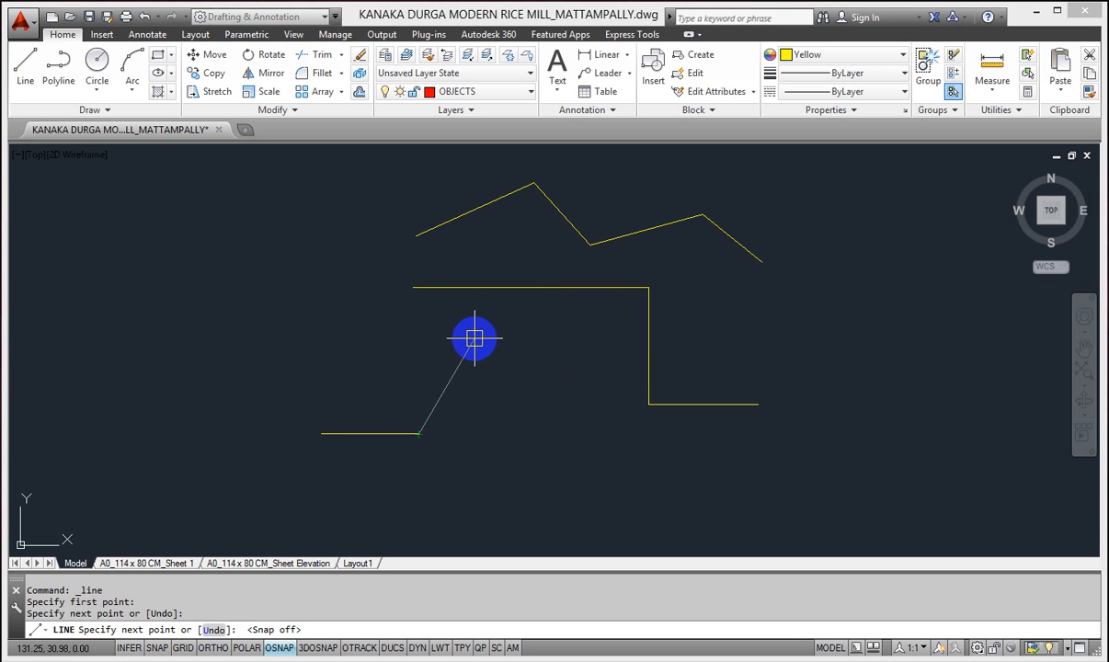
click(248, 647)
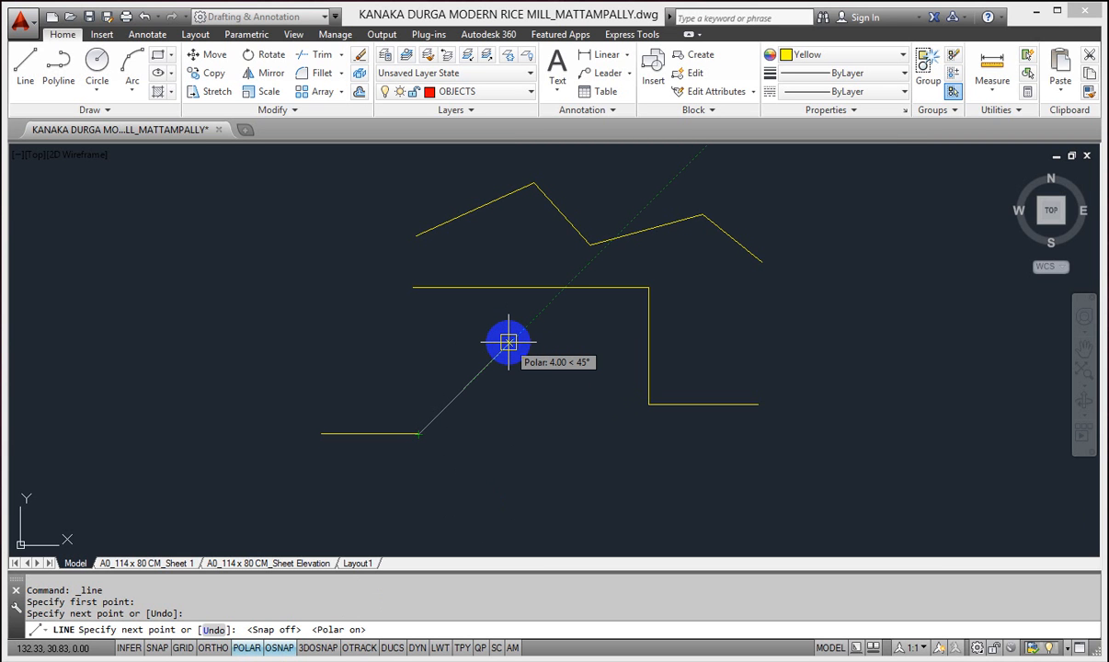
click(509, 342)
right_click(567, 396)
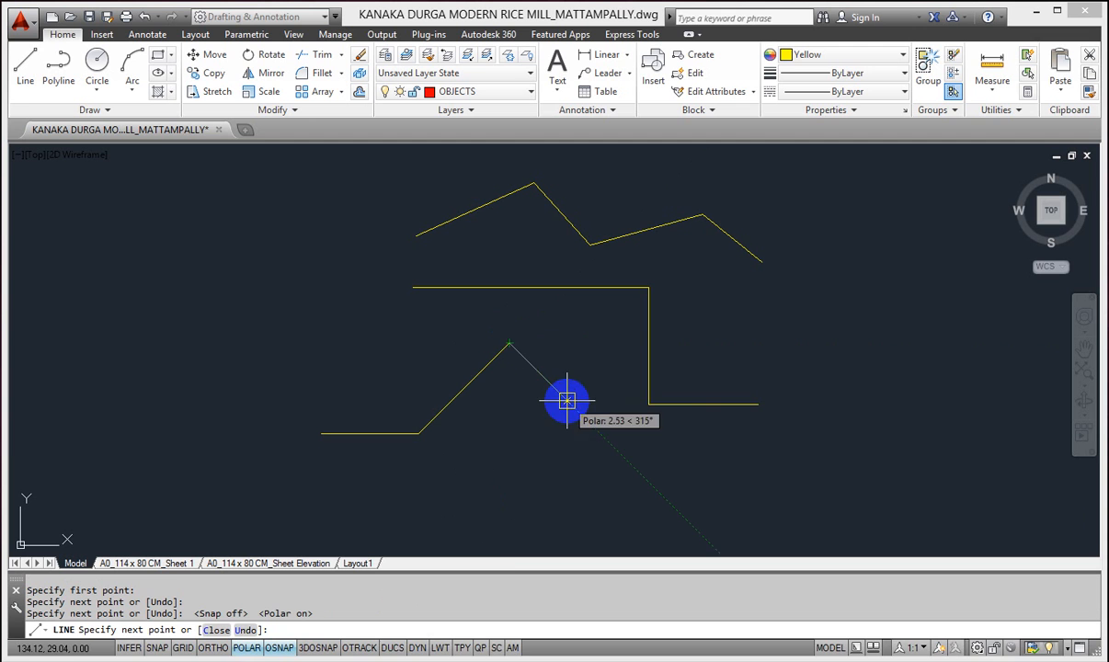
click(601, 411)
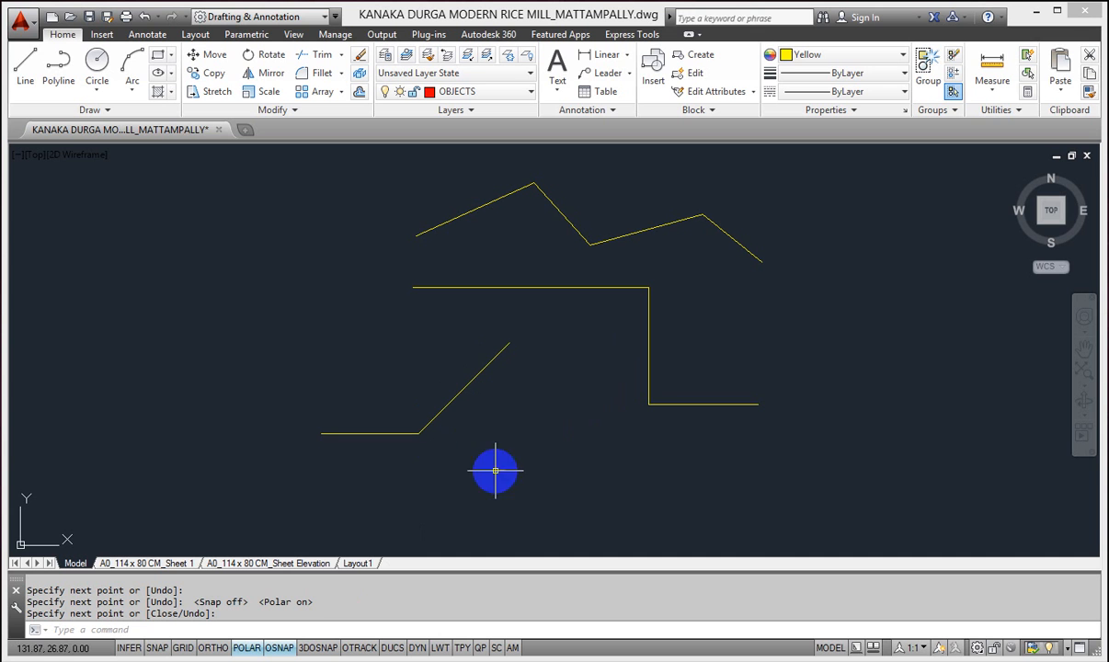
- Draw a two-segment line from the left endpoint of the lower horizontal segment, going up-left and then up-right
click(19, 74)
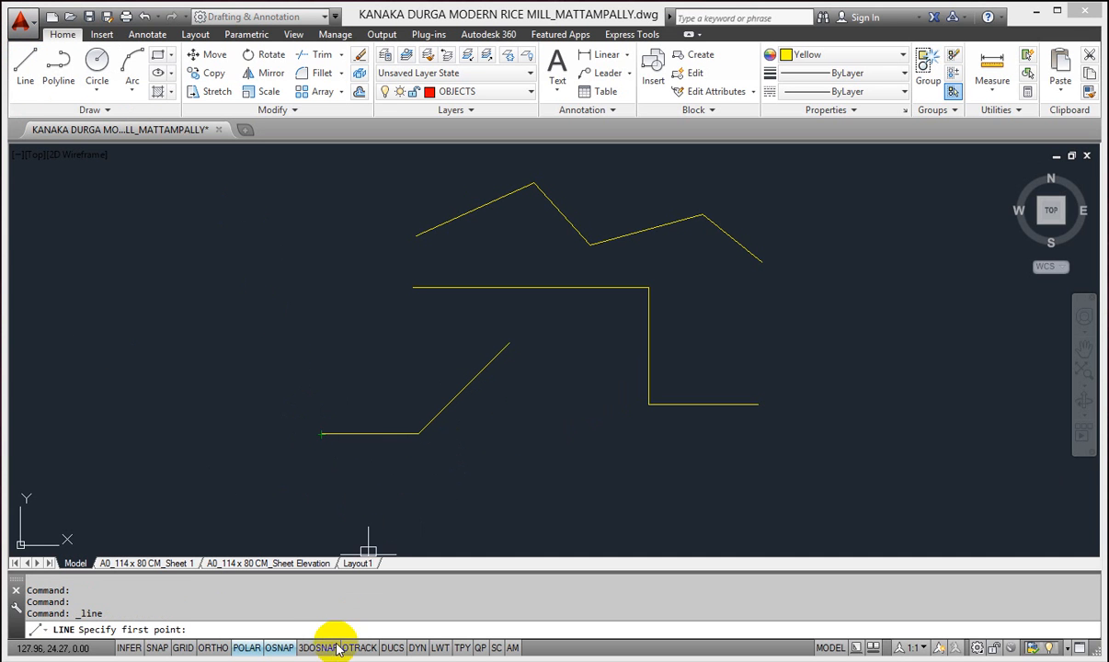
click(280, 647)
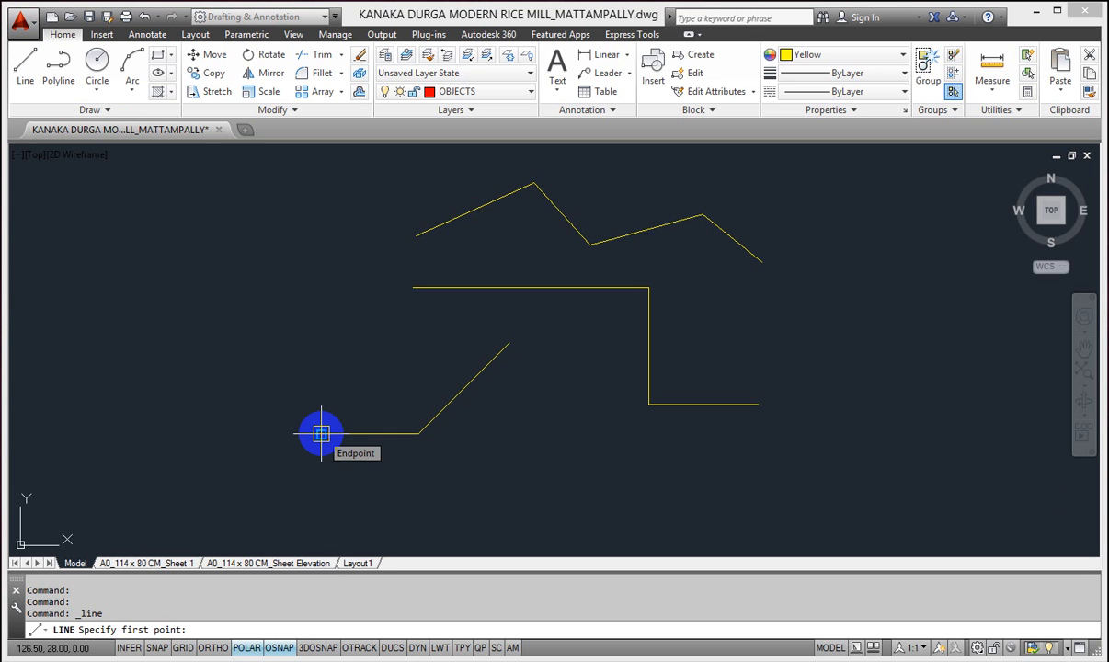
click(321, 433)
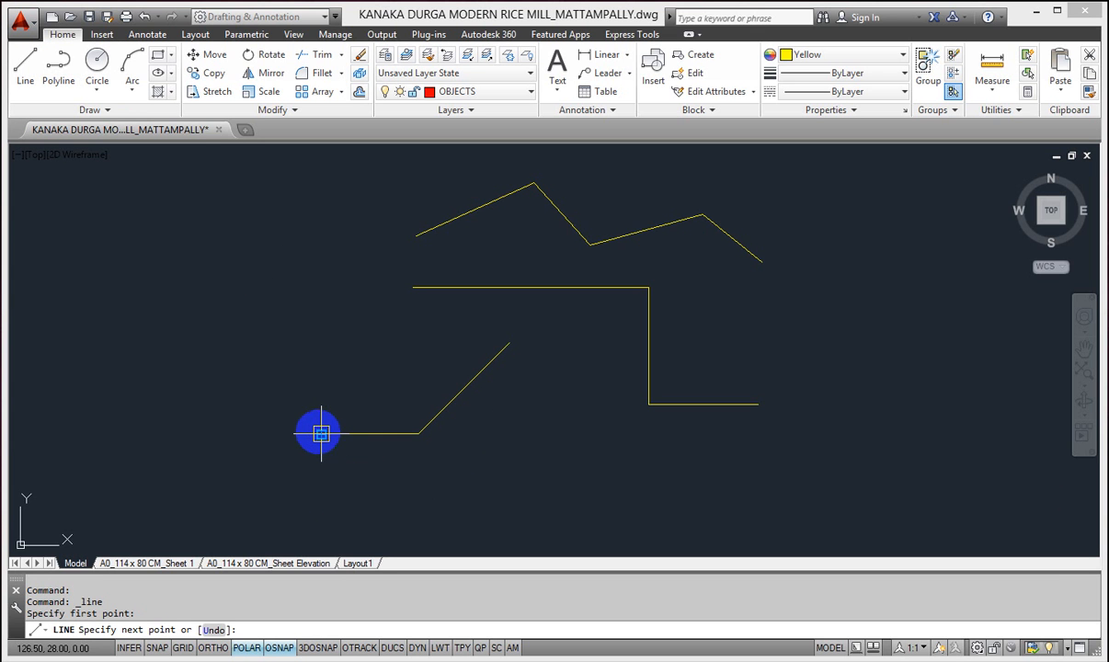
click(225, 321)
click(313, 255)
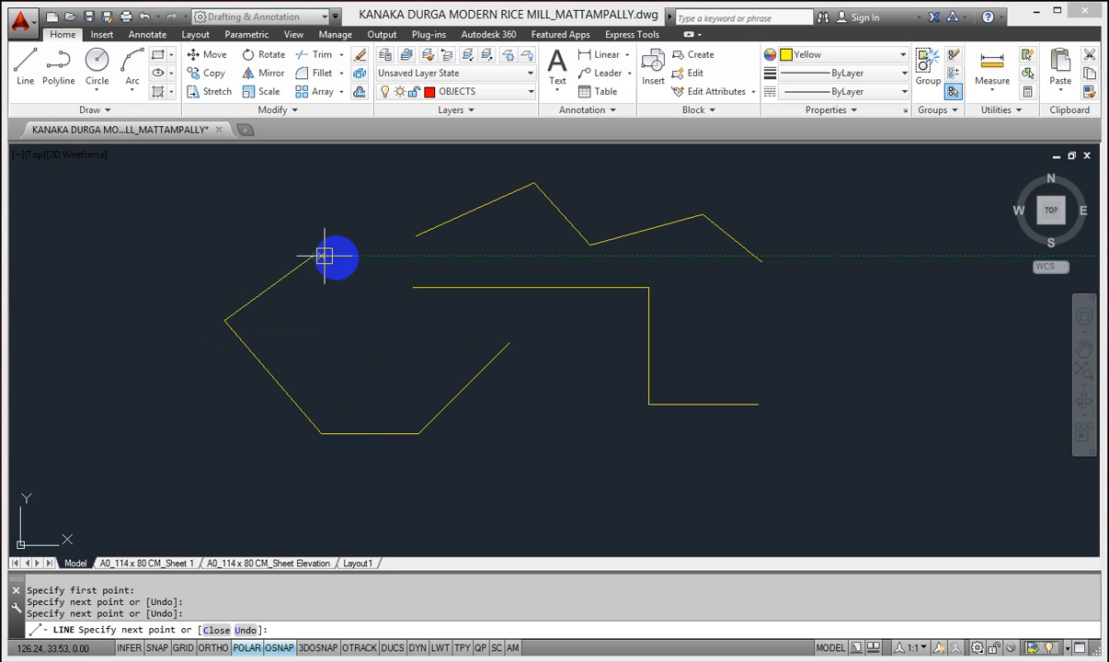
right_click(336, 257)
click(375, 270)
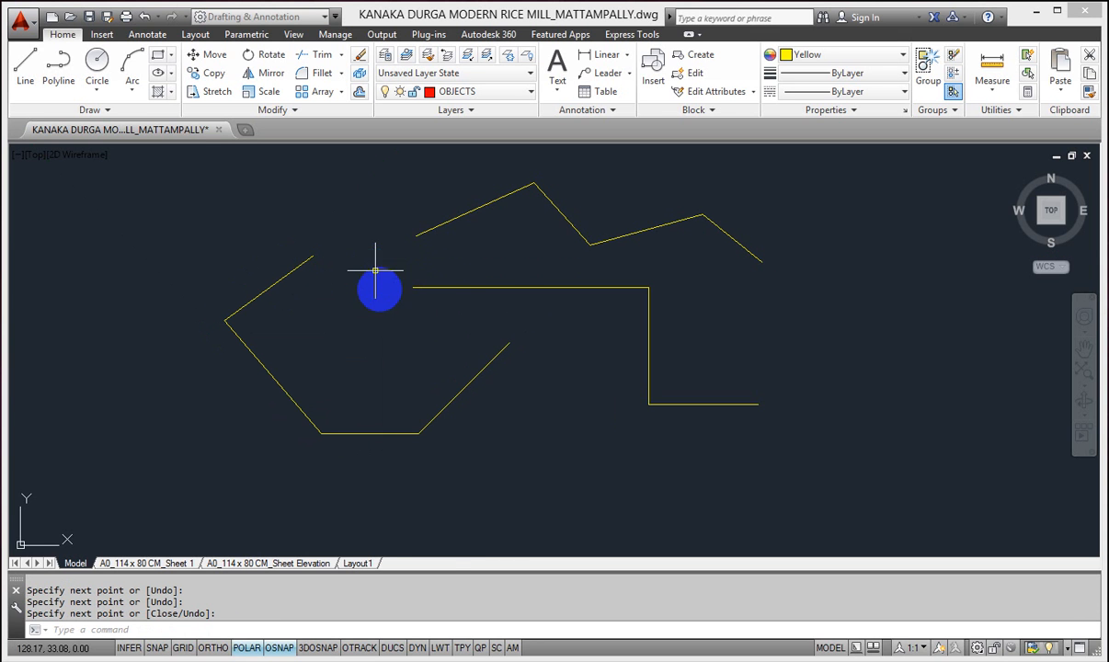
- Draw a single line from the upper endpoint of the 45-degree segment down to the right
right_click(369, 308)
click(416, 323)
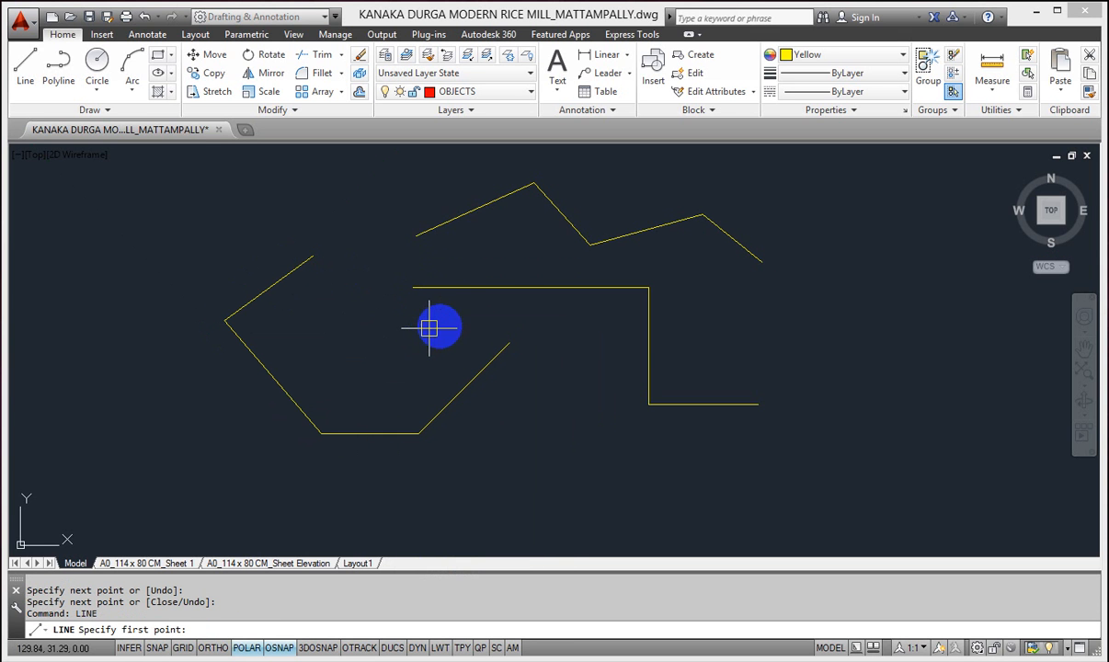
click(509, 343)
click(563, 434)
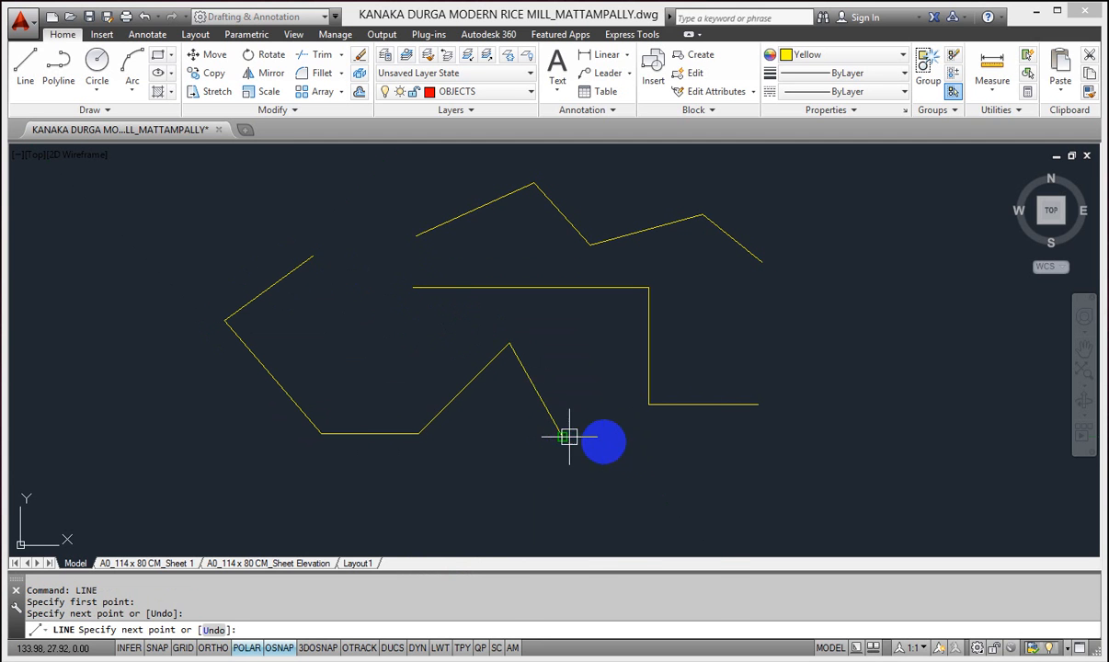
right_click(603, 437)
click(664, 453)
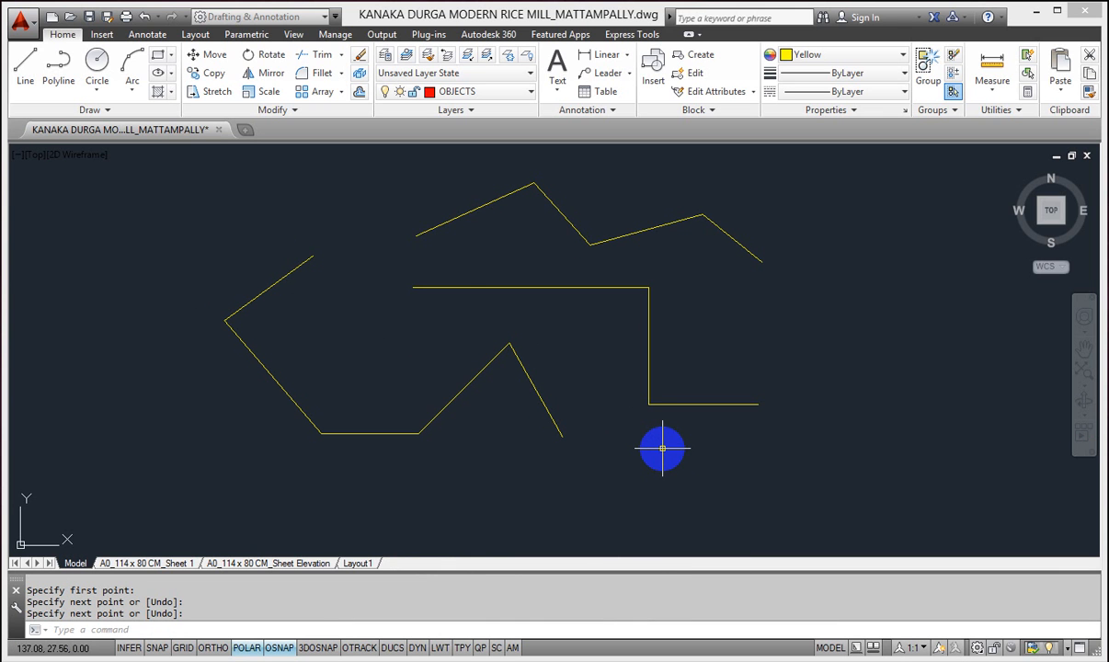
- Switch 3D Object Snap on and off again, and Object Snap off and back on
click(281, 647)
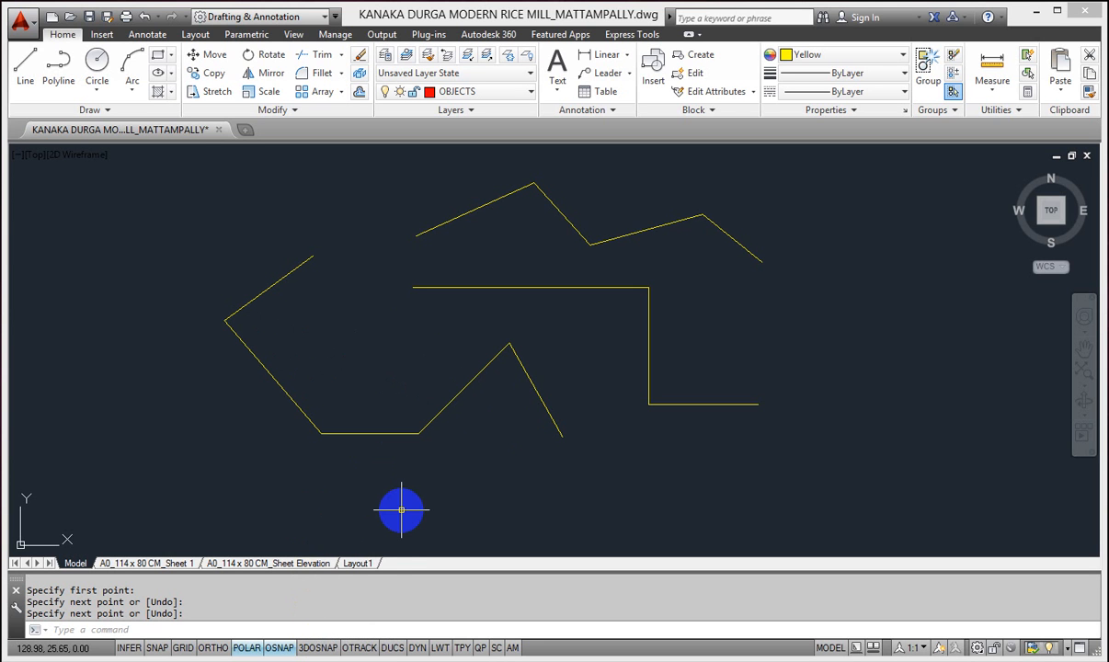
click(317, 648)
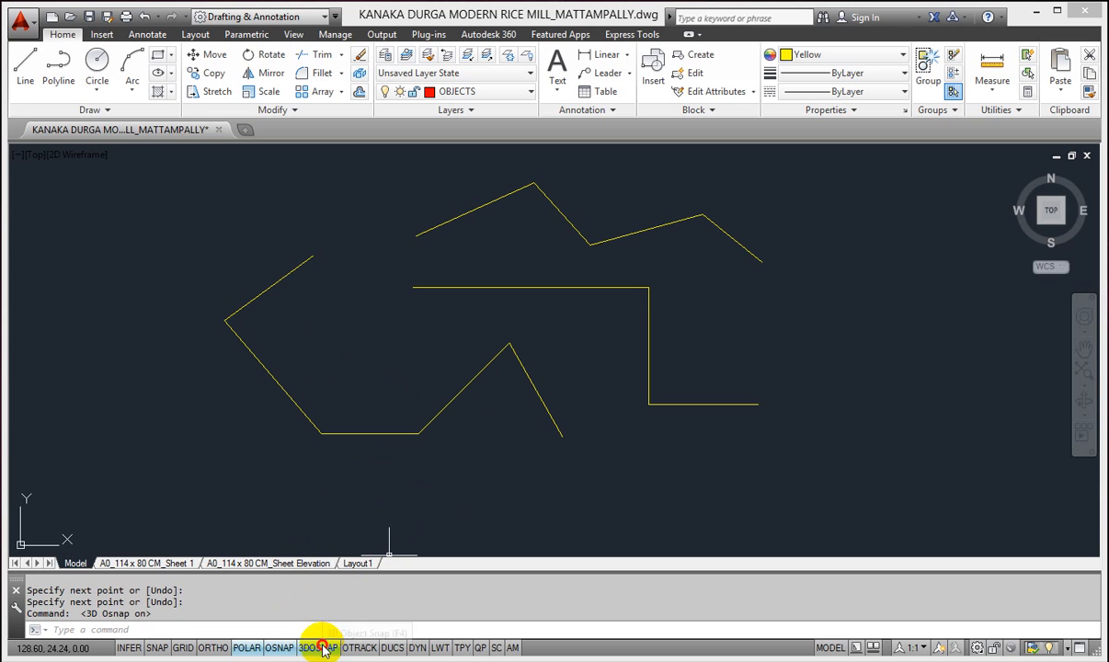
click(319, 647)
click(276, 647)
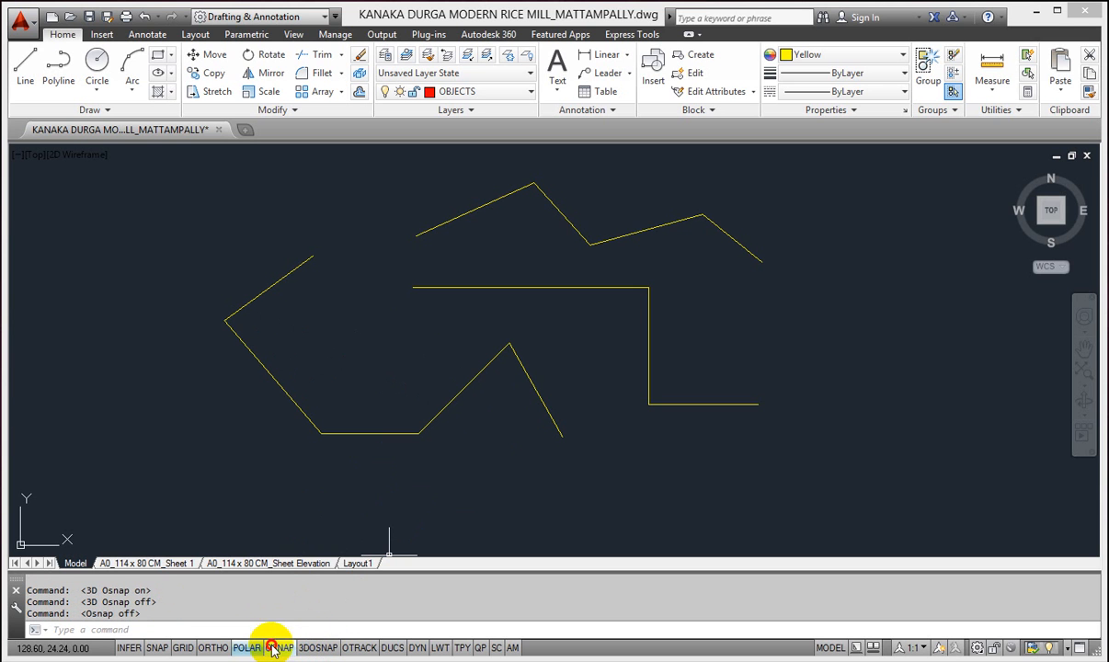
click(276, 647)
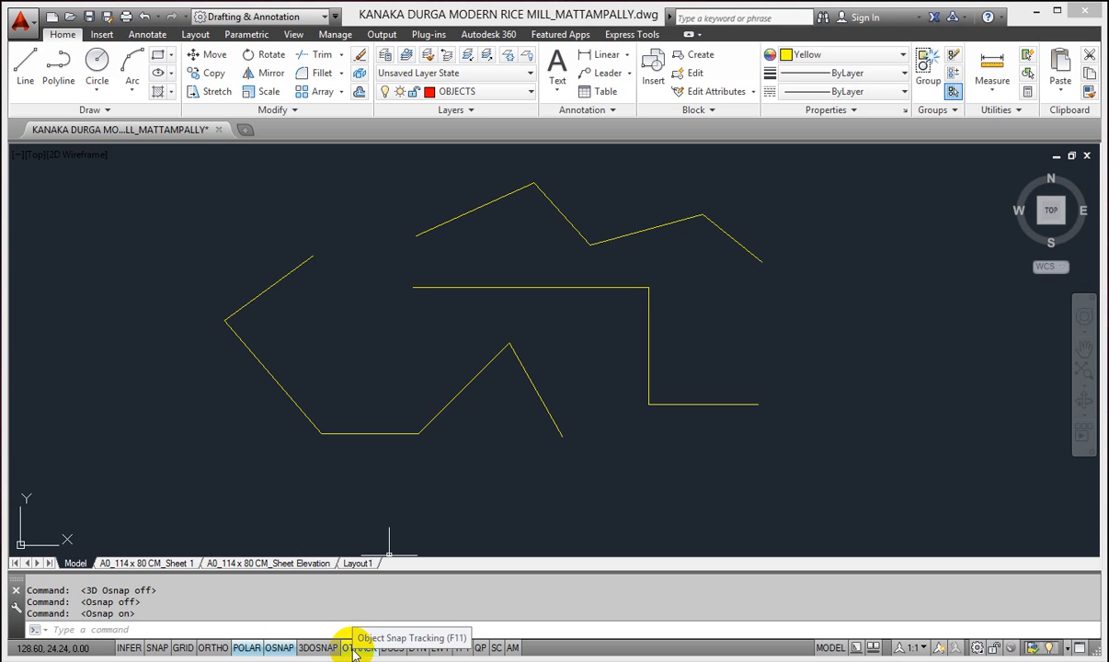
click(354, 648)
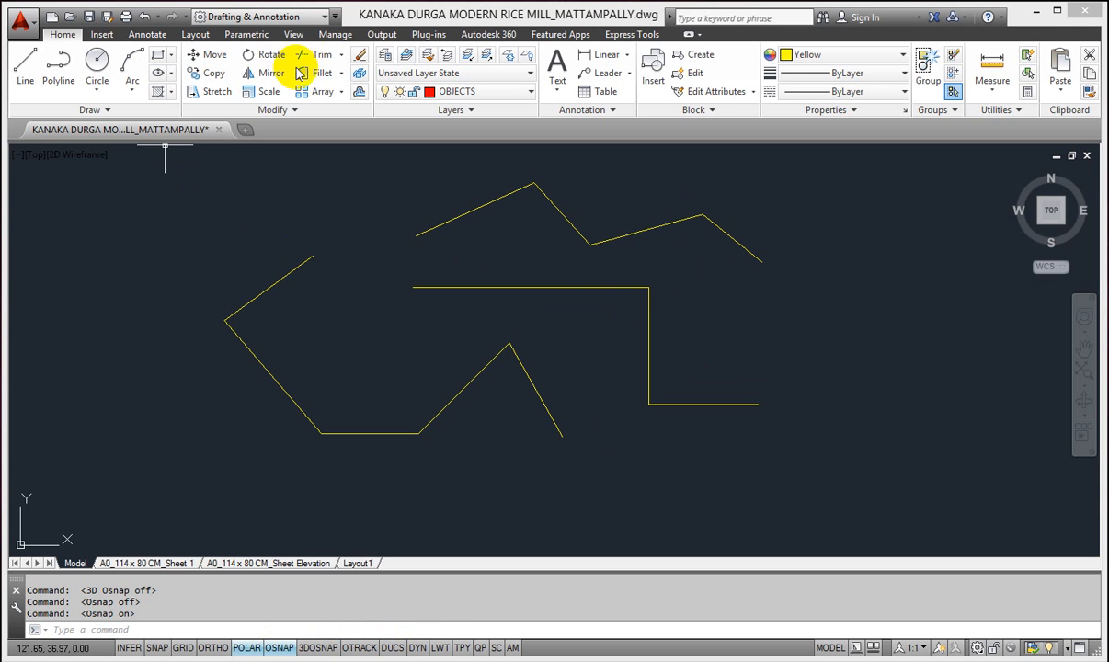
- Erase all the sample lines with one crossing selection around them
click(359, 55)
click(861, 533)
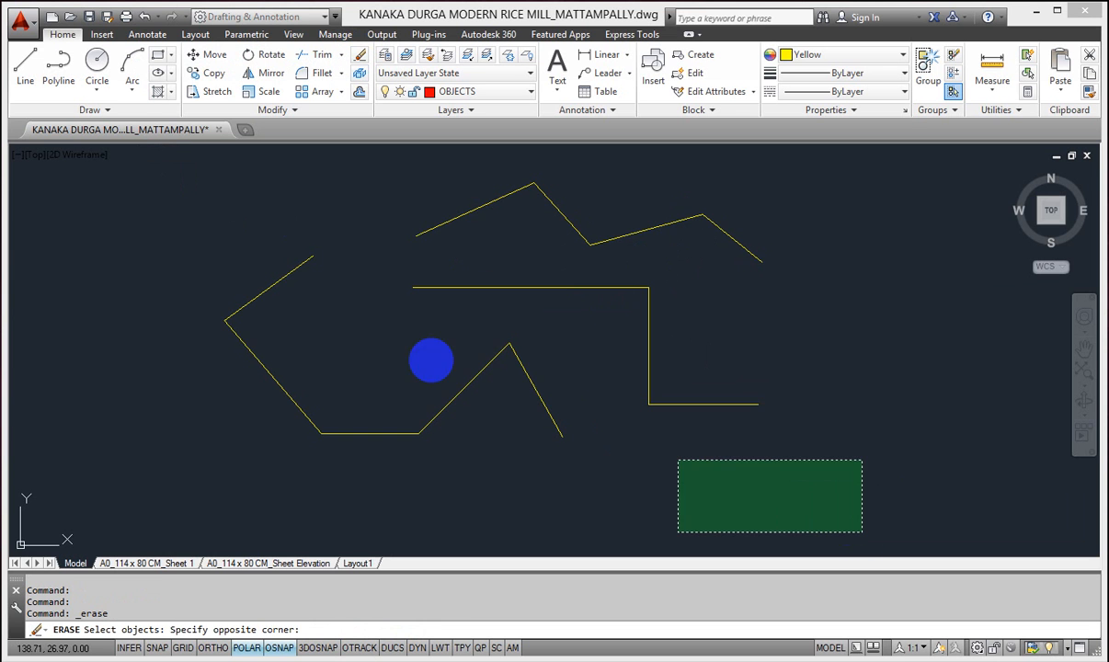
click(169, 200)
right_click(169, 199)
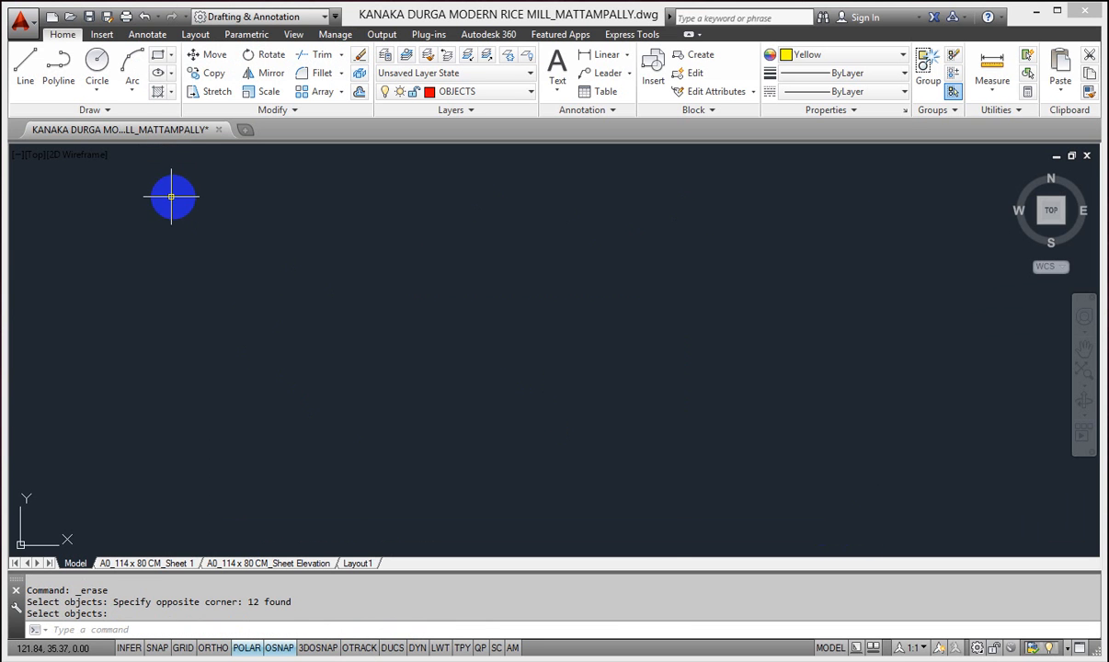
- Draw a sample rectangle in the empty area using two opposite corners
click(158, 59)
click(449, 246)
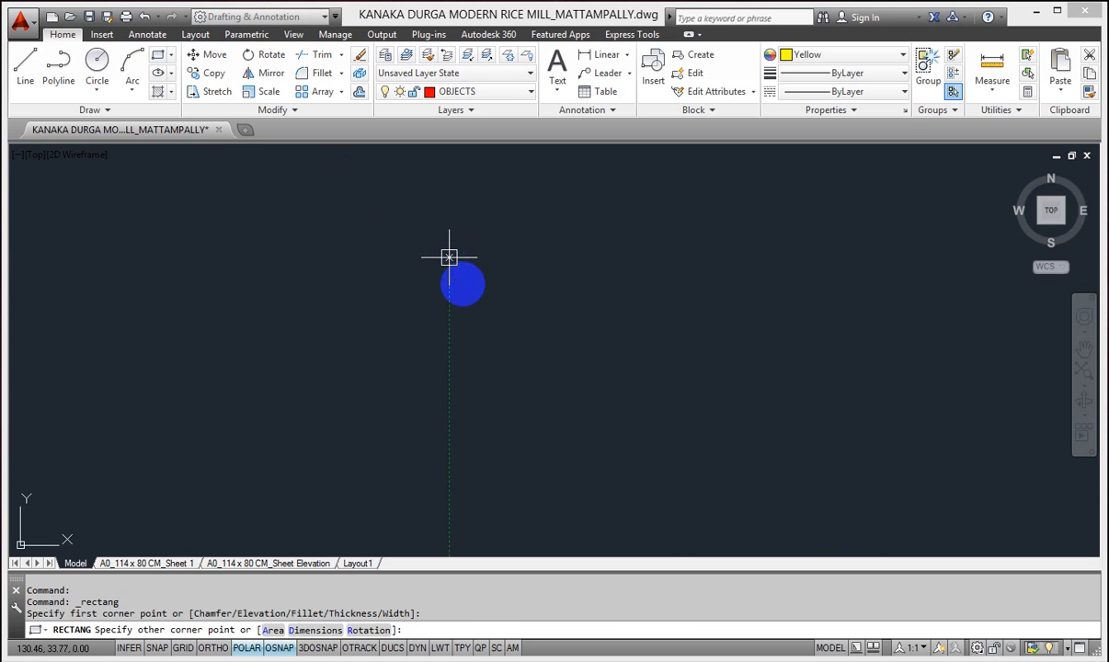
click(742, 409)
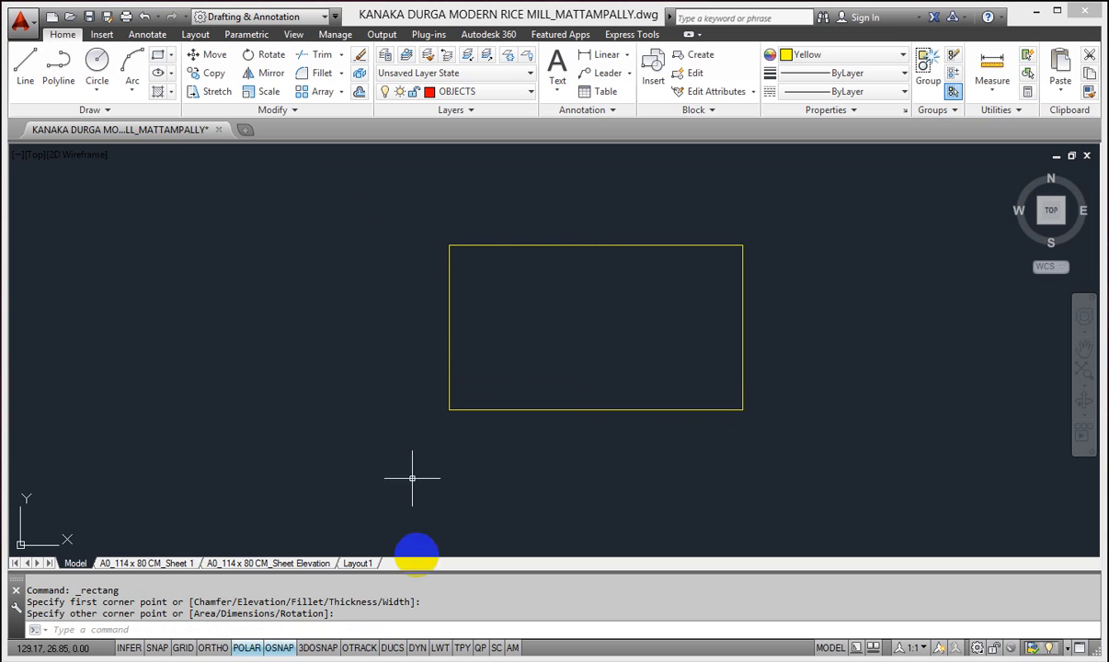
- Turn on Object Snap Tracking and add Midpoint to the running object snaps while starting a line
click(369, 648)
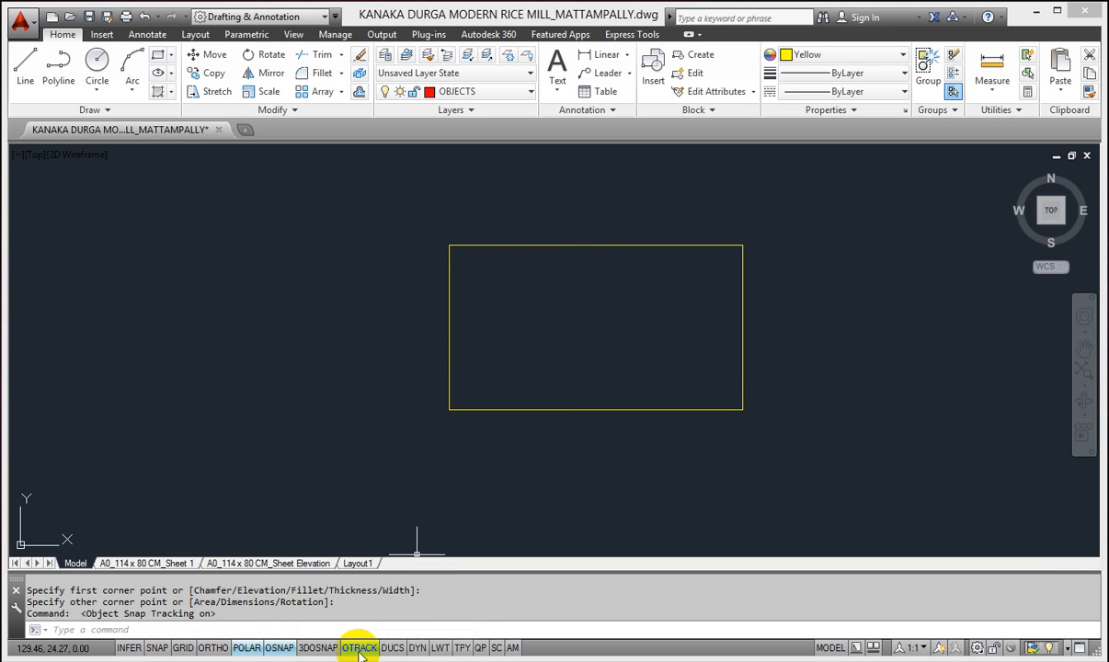
click(25, 80)
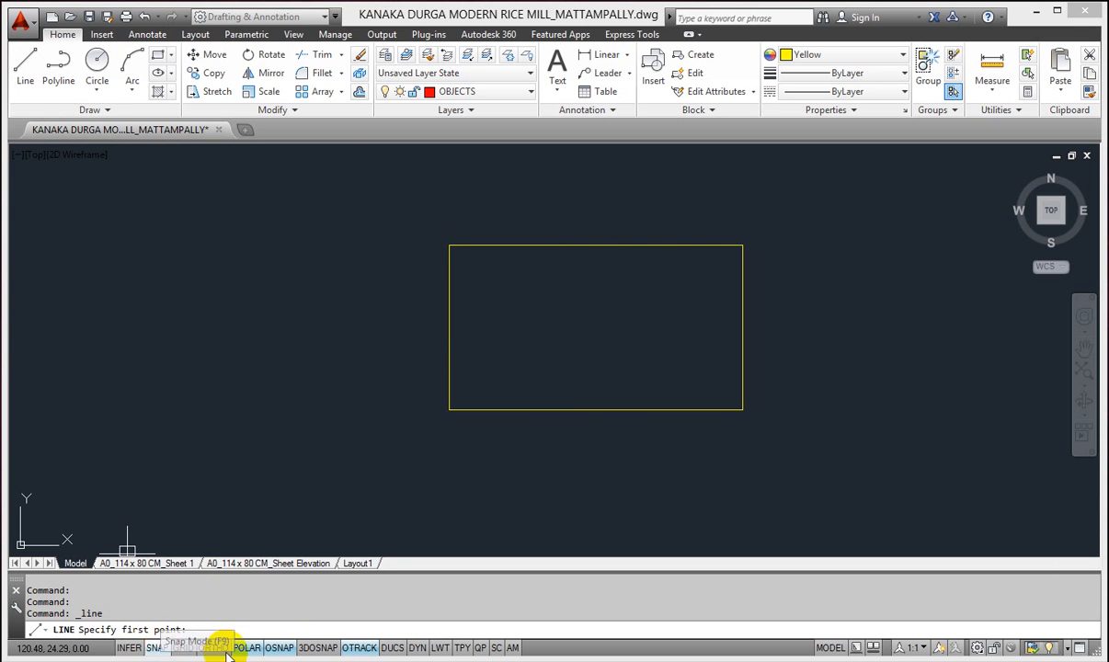
right_click(278, 649)
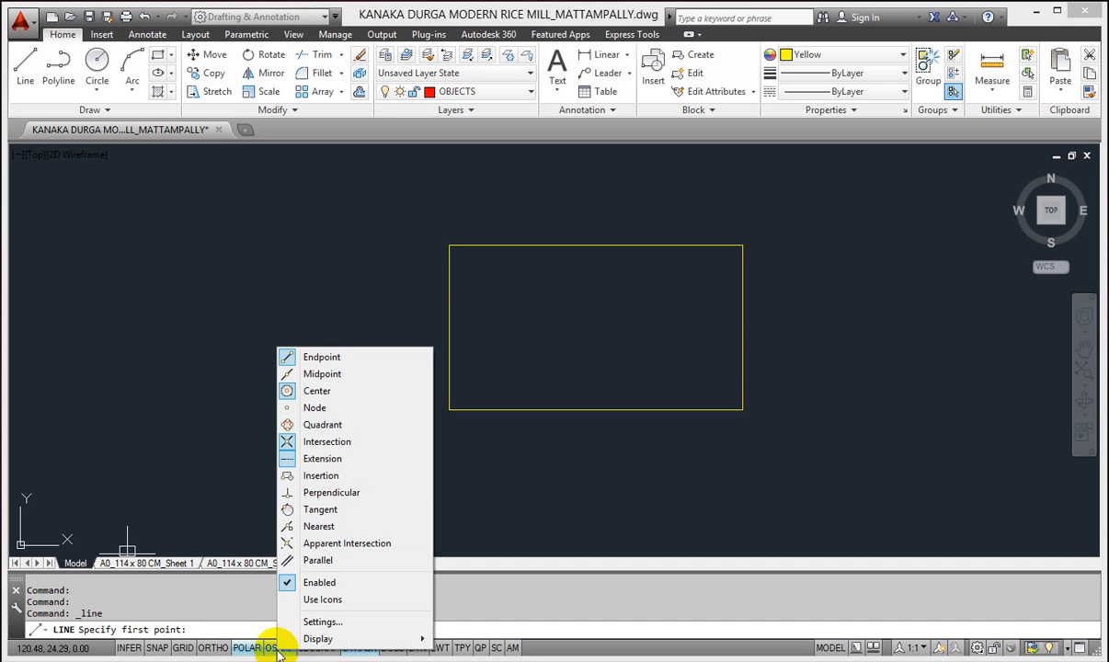
click(292, 374)
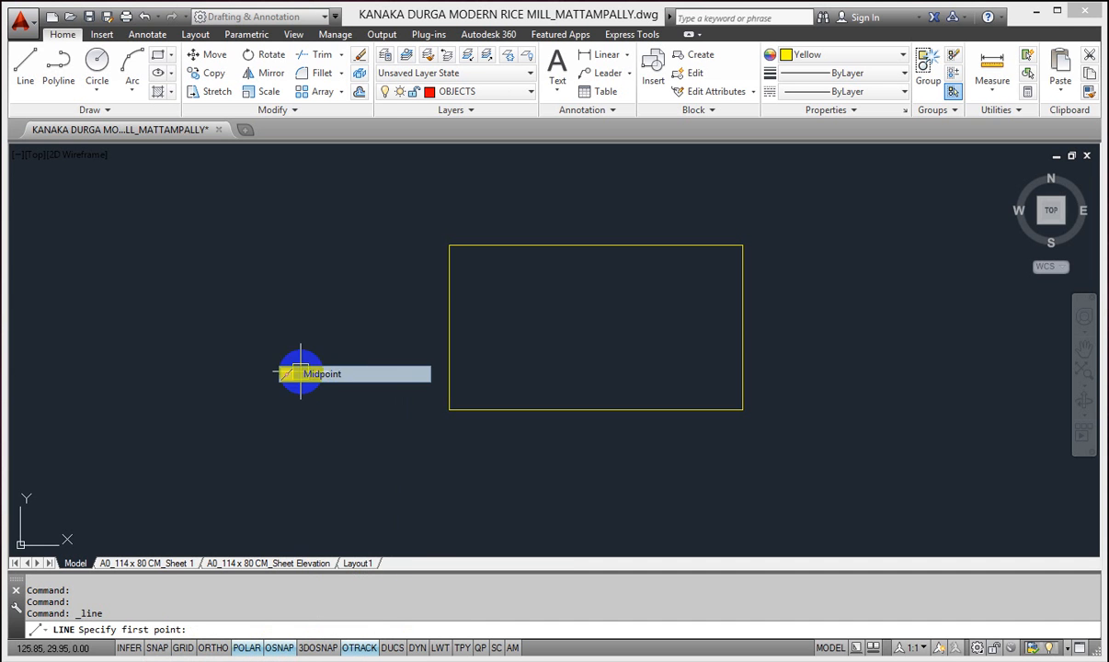
- Draw a vertical line from the midpoint of the rectangle's top edge to its center, tracked from the right edge's midpoint
click(595, 245)
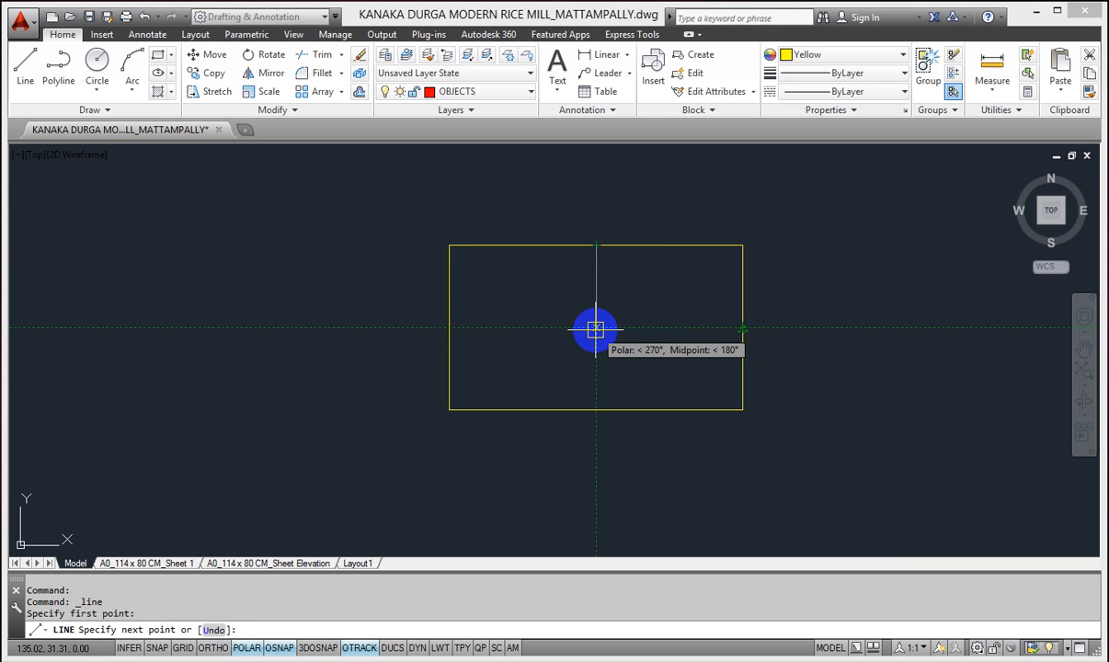
click(600, 329)
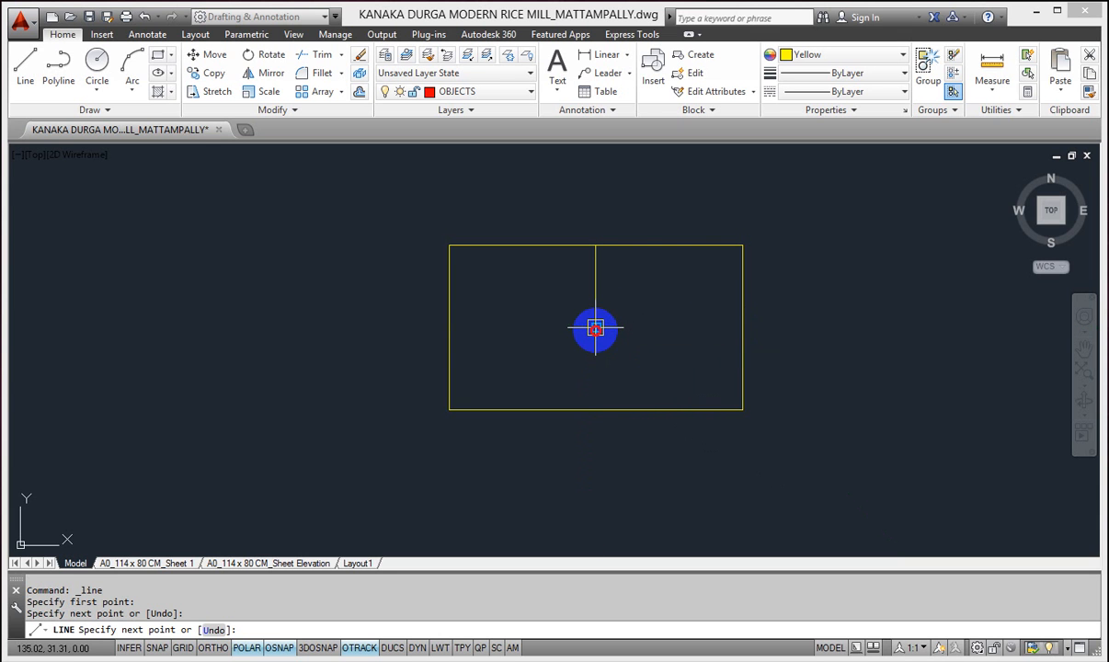
right_click(648, 351)
click(681, 361)
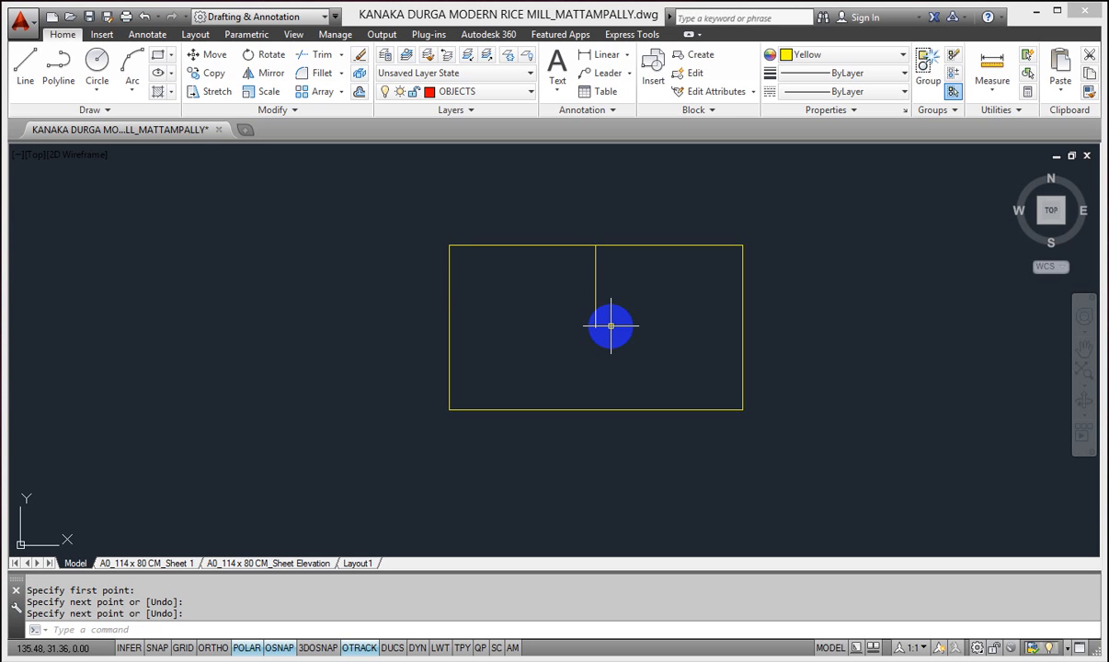
- Switch Dynamic UCS on and off again
click(358, 647)
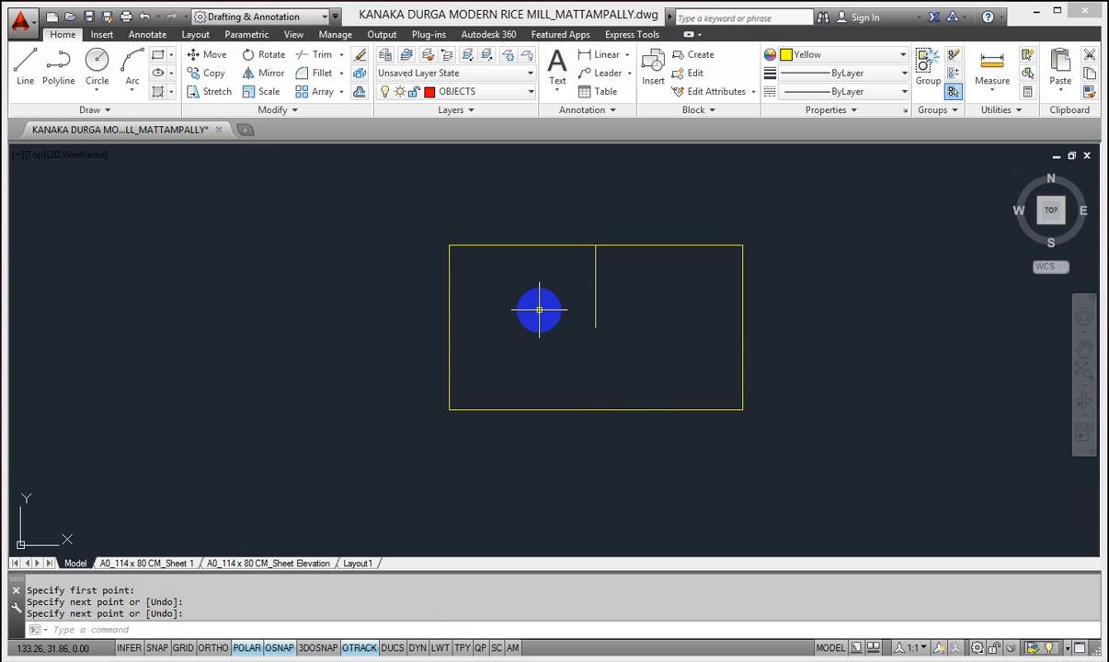
scroll(539, 310, down, 4)
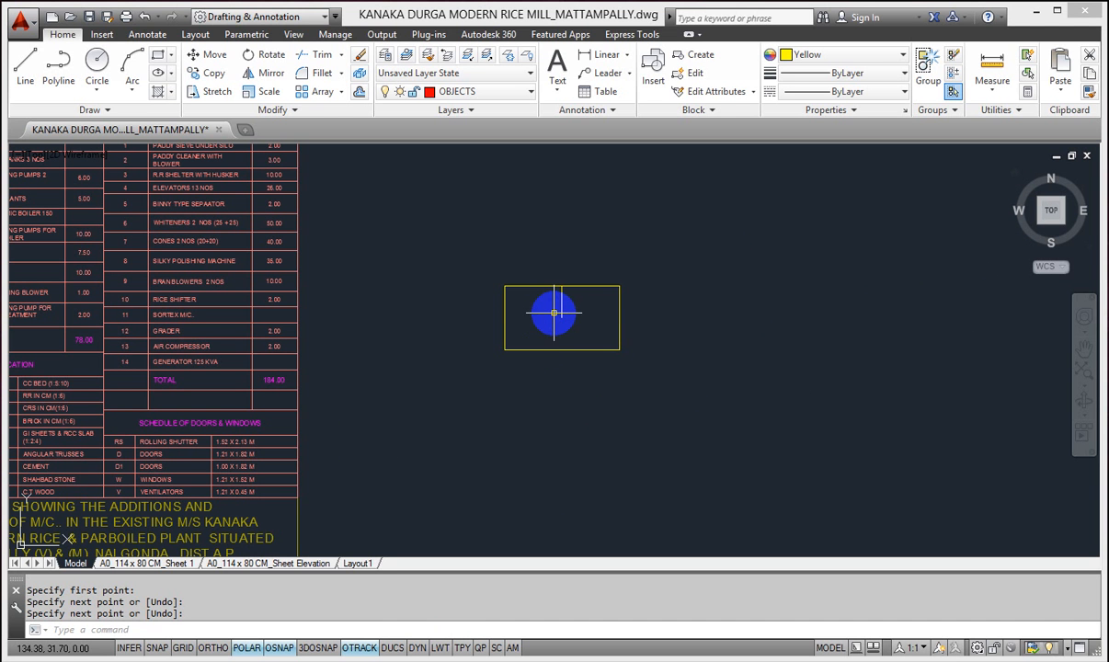
scroll(609, 315, up, 5)
scroll(608, 313, down, 3)
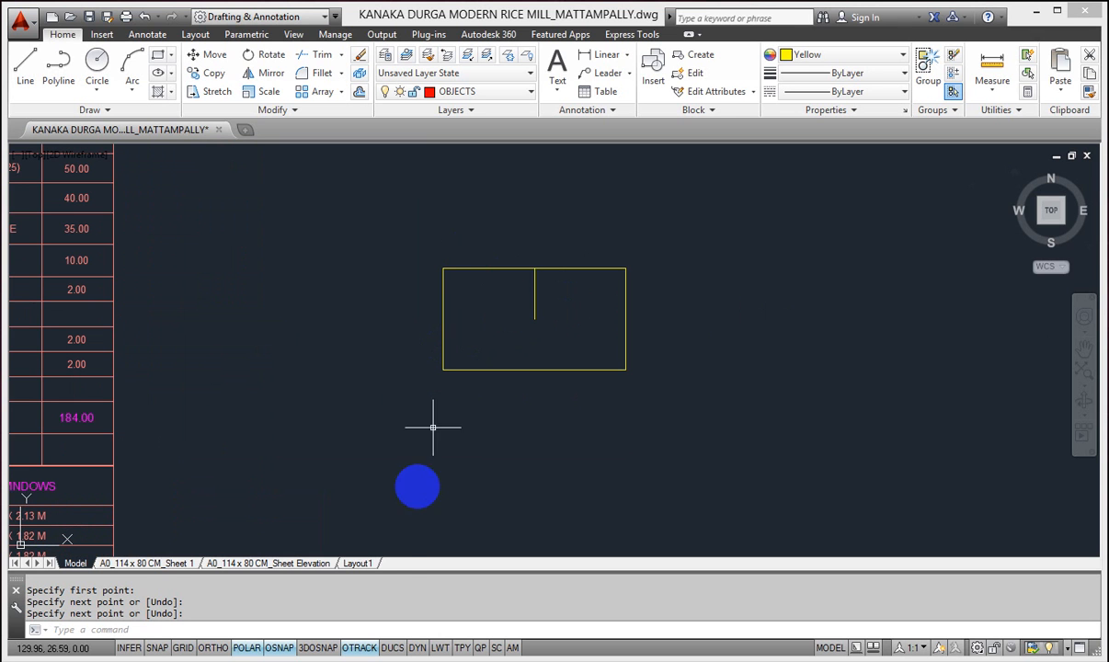
click(394, 648)
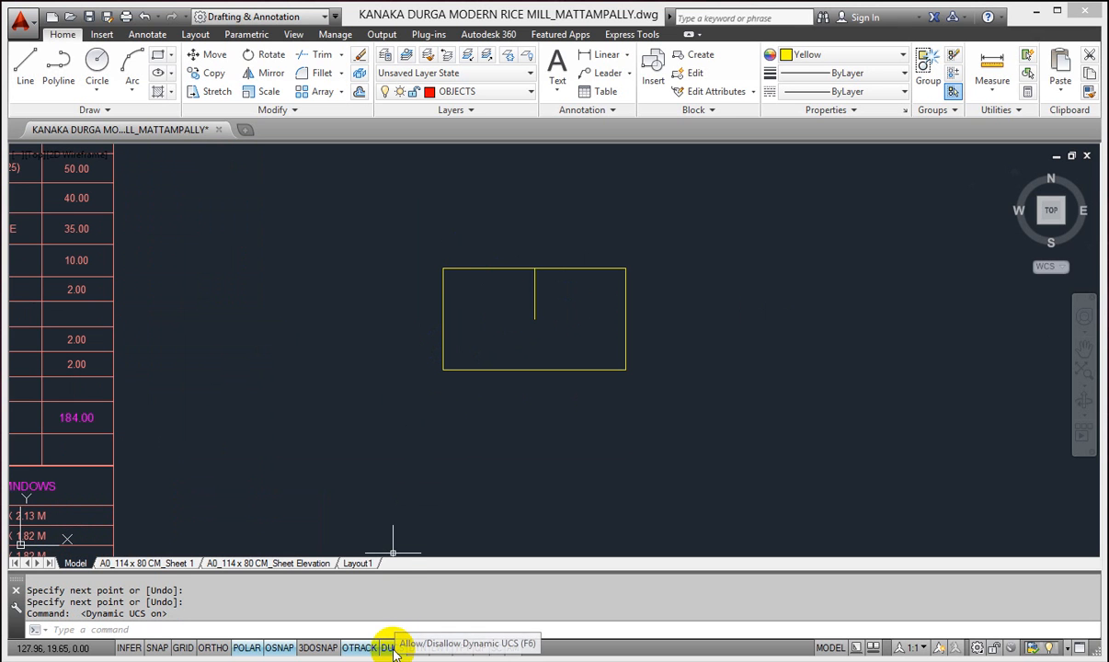
click(394, 648)
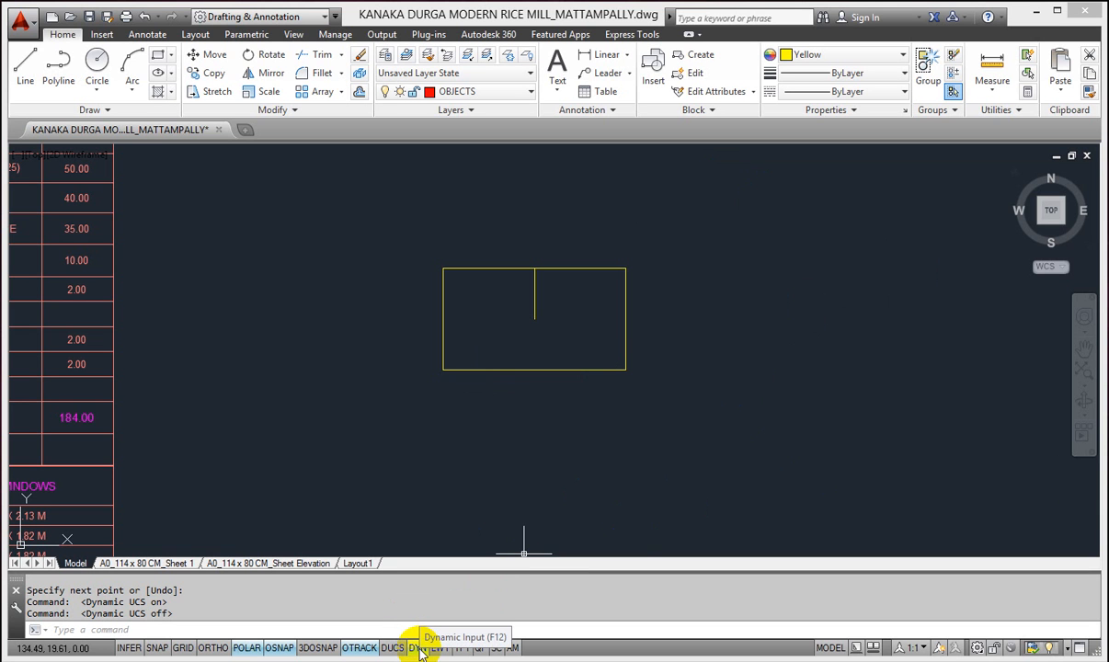
- Turn on Dynamic Input and draw a horizontal line 5 units long above the rectangle
click(602, 331)
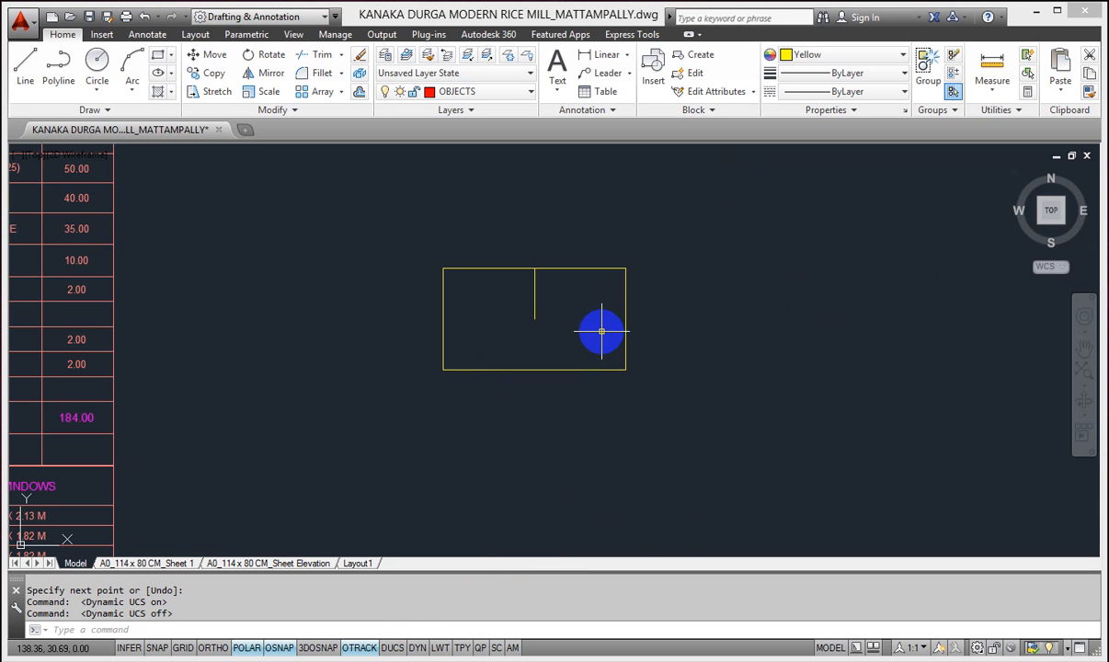
click(418, 647)
click(509, 292)
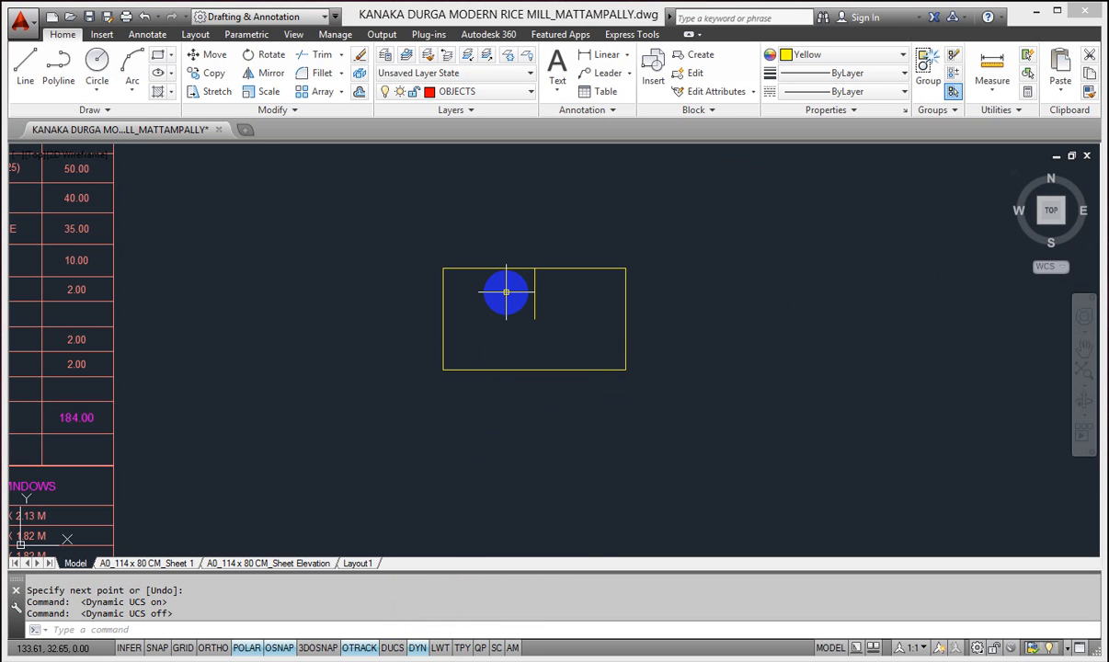
click(27, 62)
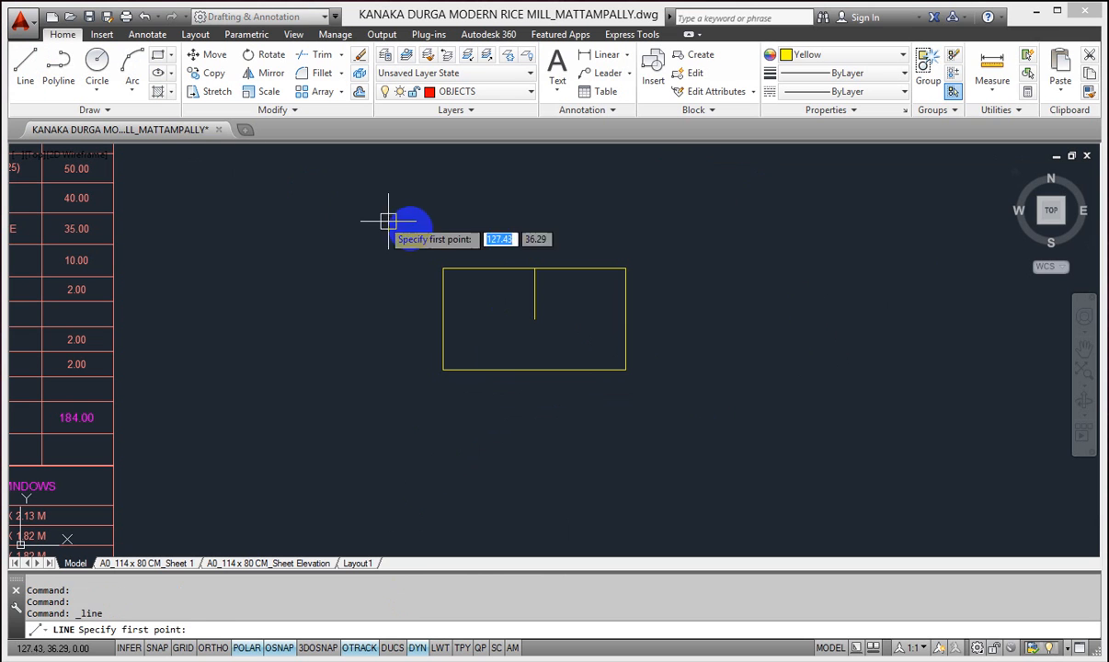
click(457, 220)
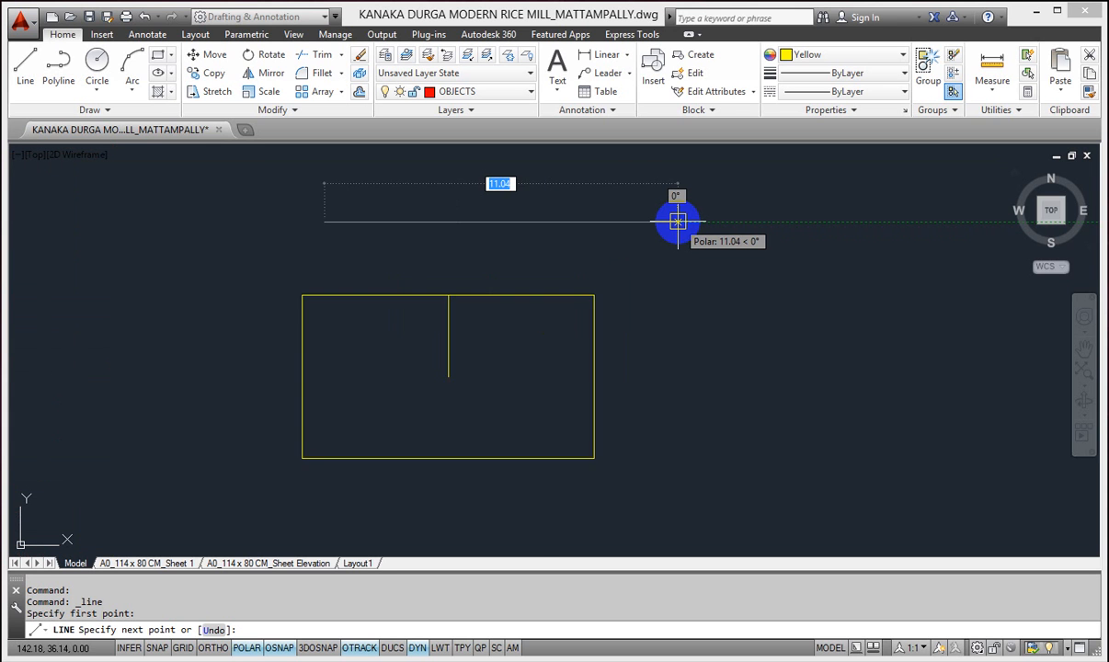
scroll(678, 220, up, 3)
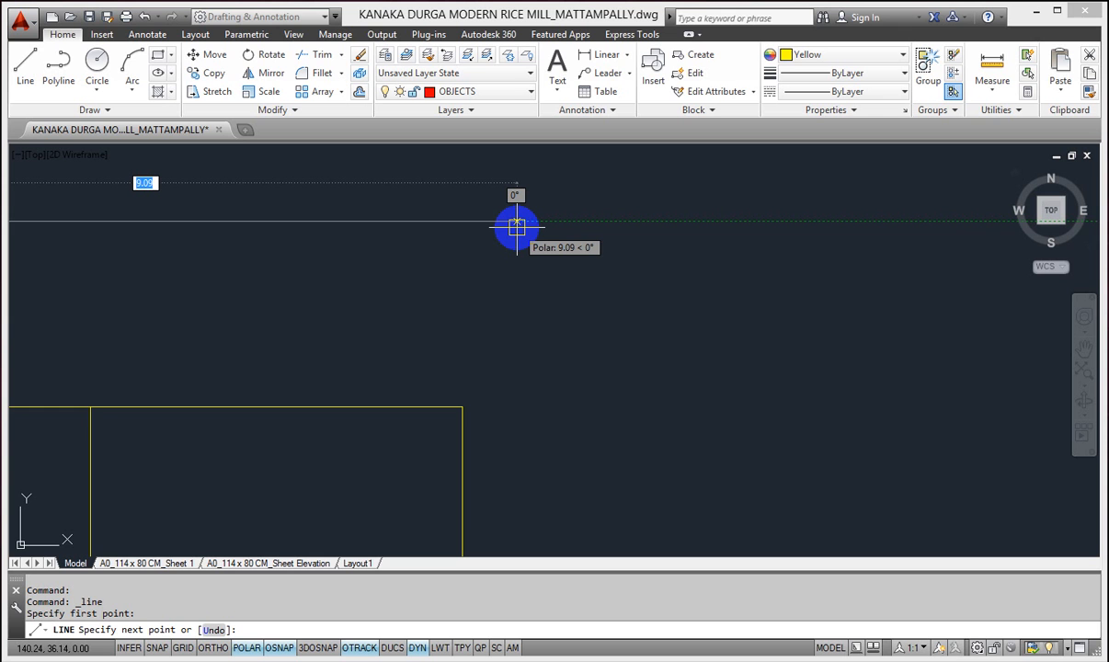
text(5)
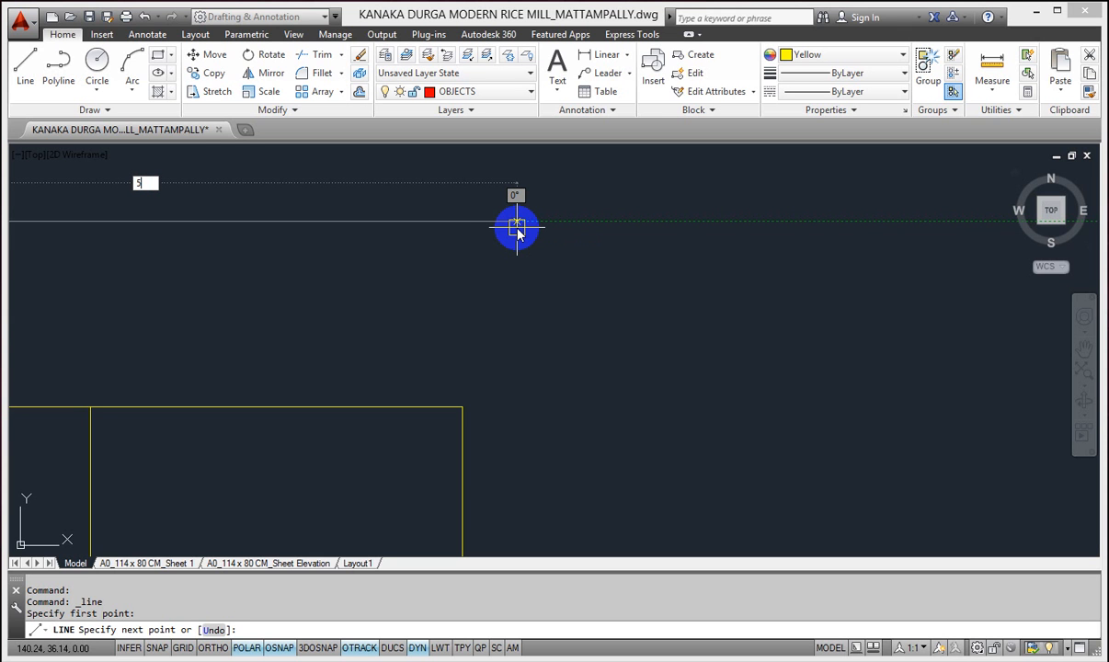
click(151, 191)
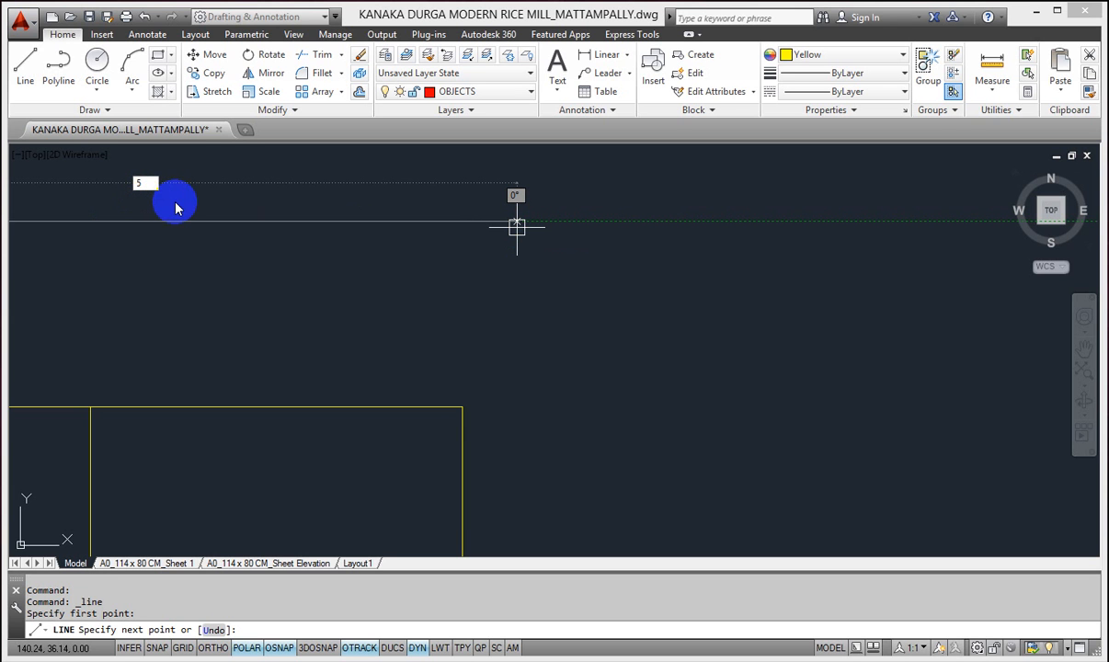
click(177, 209)
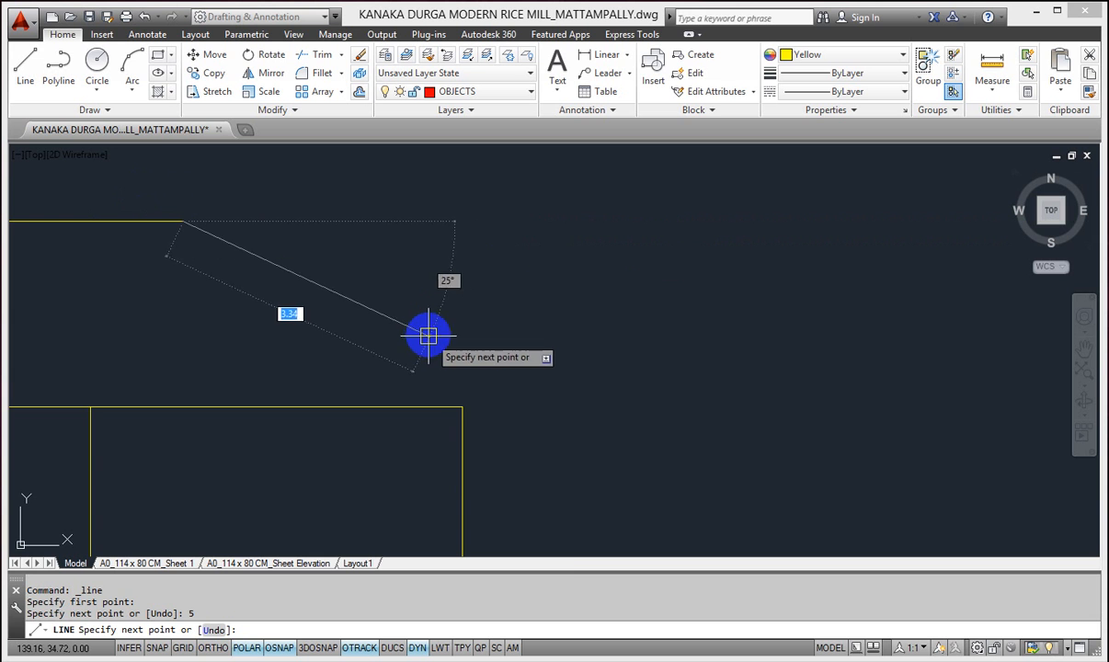
- Turn off Dynamic Input, try a length of 4 for the next line segment and leave the Line command
click(417, 649)
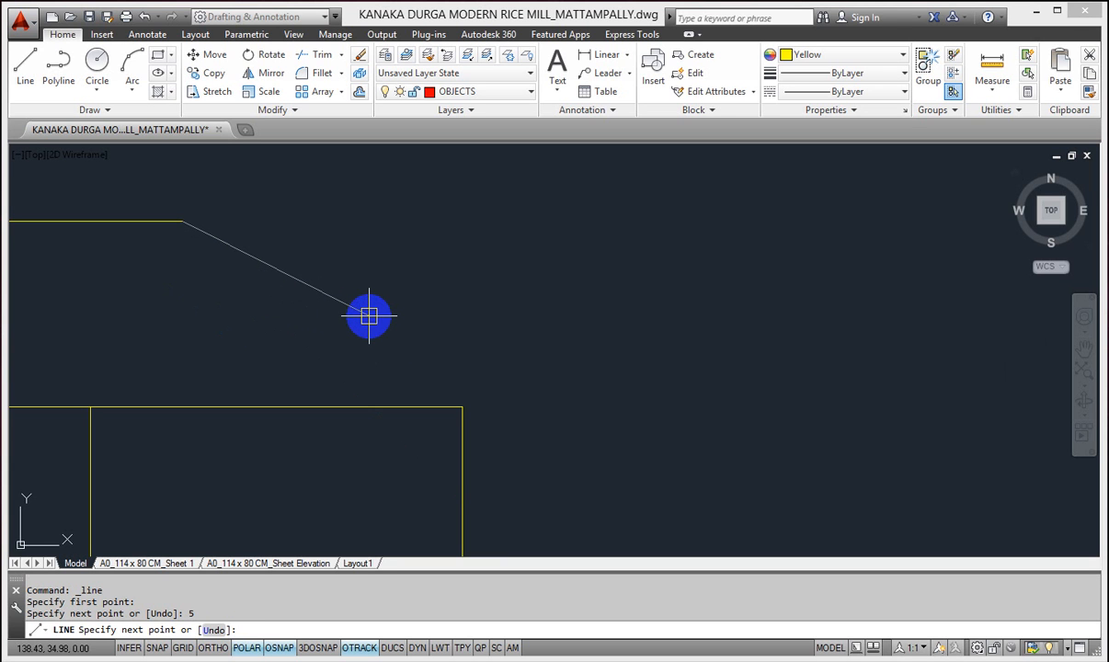
text(4)
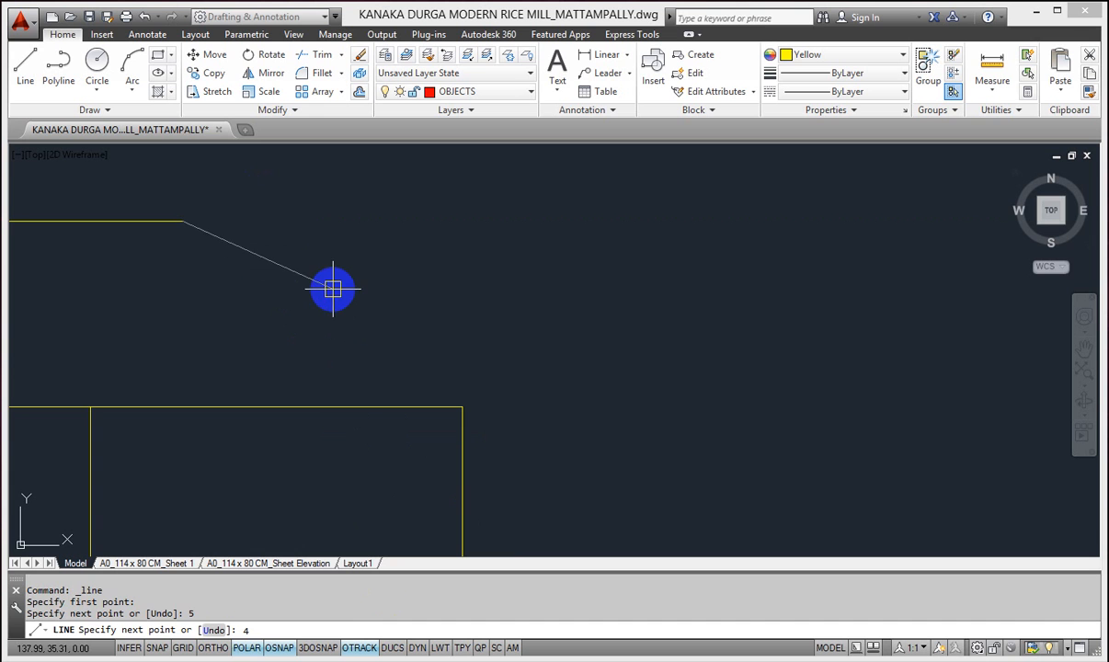
key(Escape)
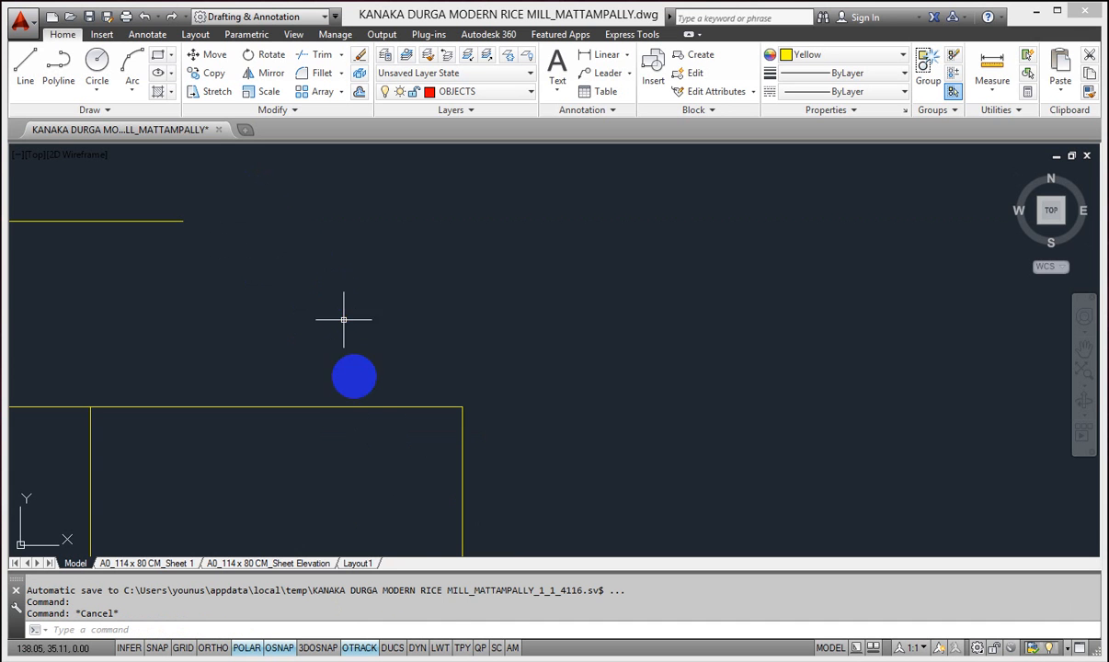
- Turn on lineweight display and view the list of layers without changing the current layer
click(441, 648)
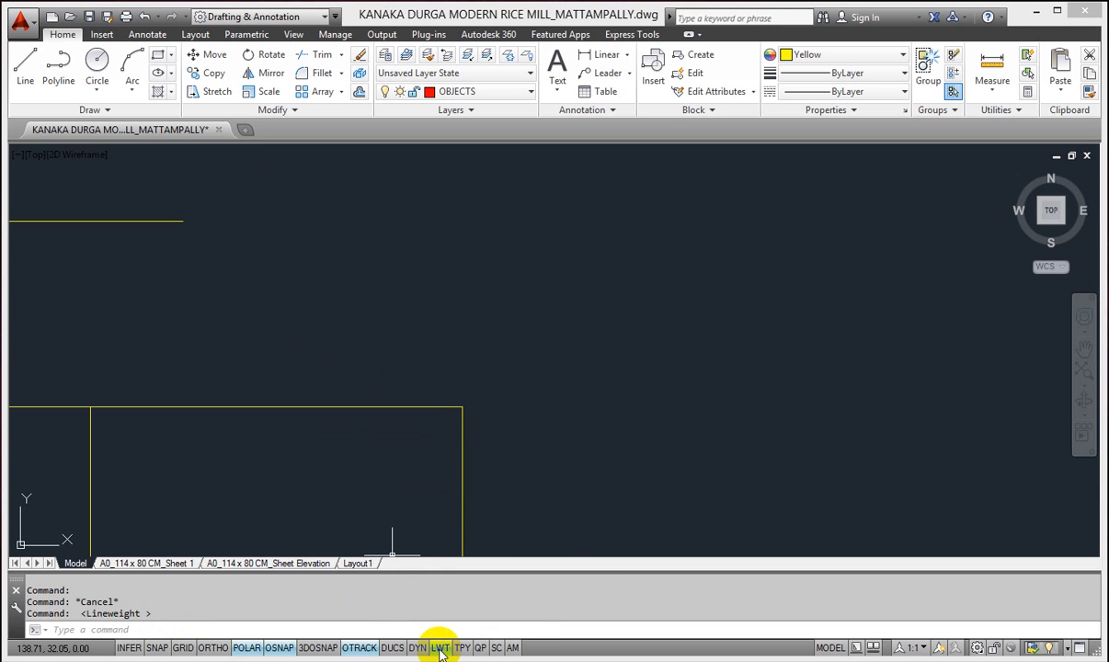
scroll(593, 233, down, 2)
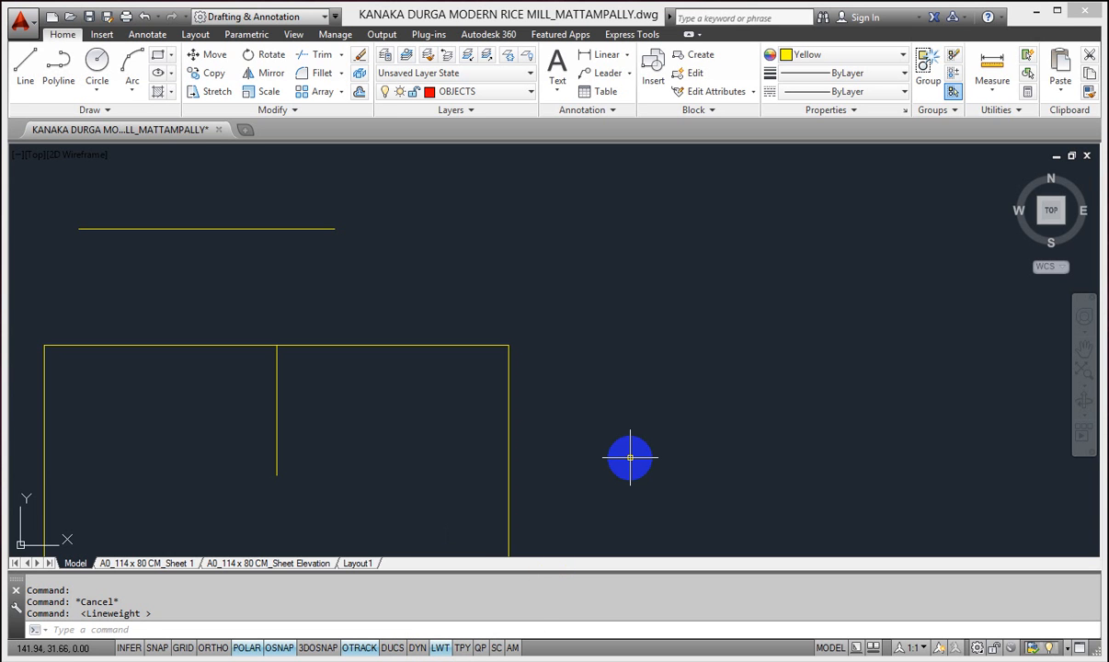
scroll(552, 423, down, 2)
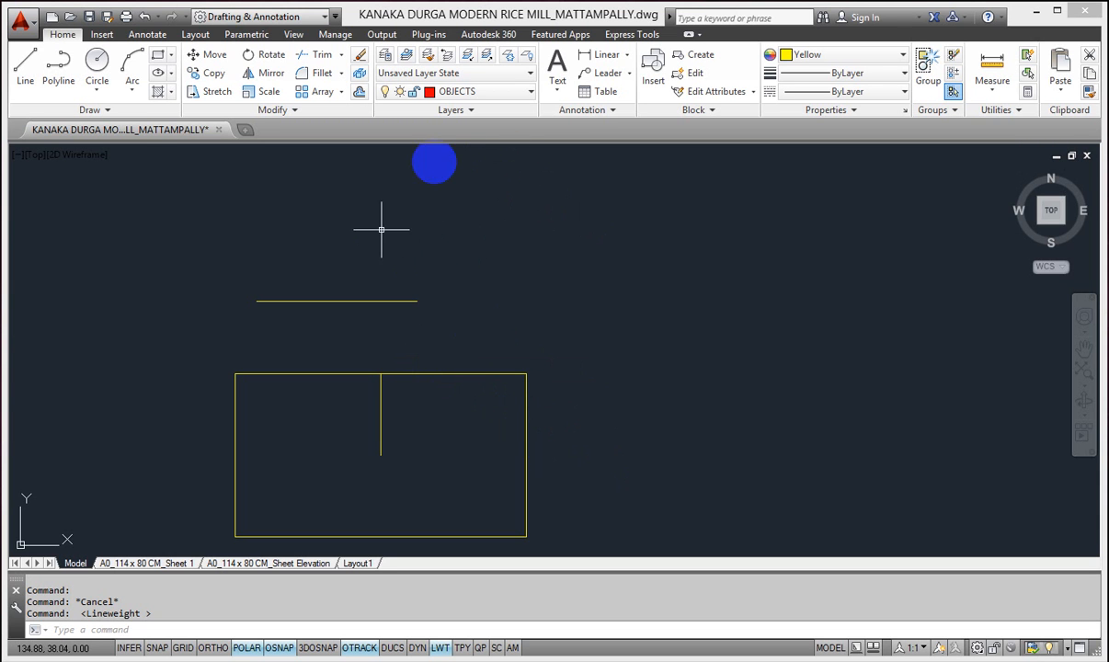
click(466, 92)
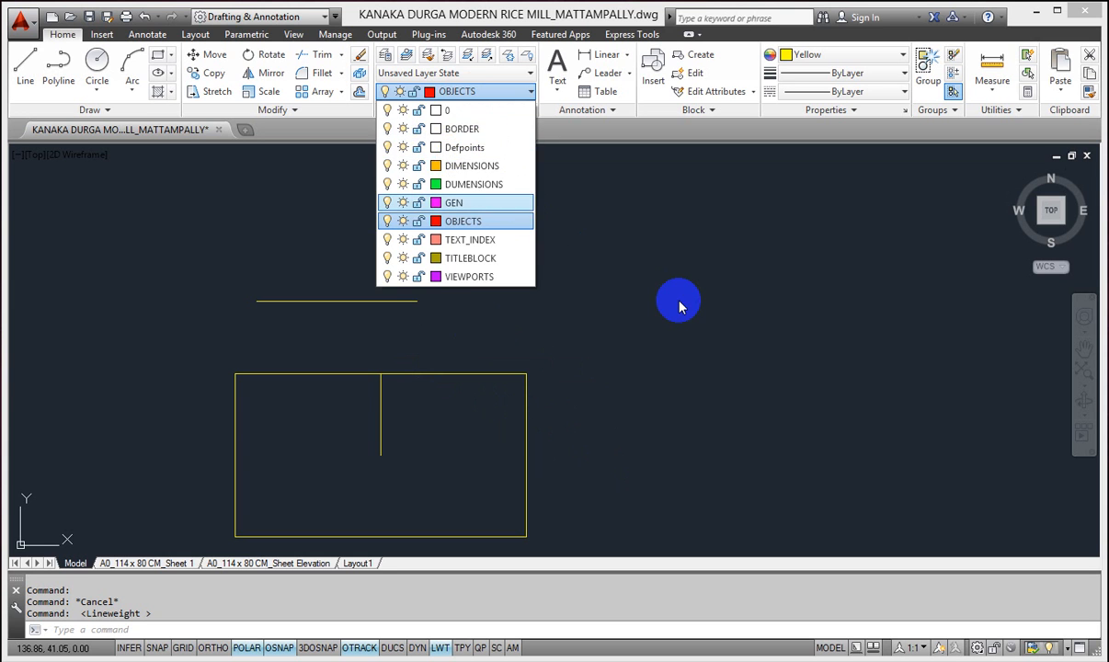
click(675, 299)
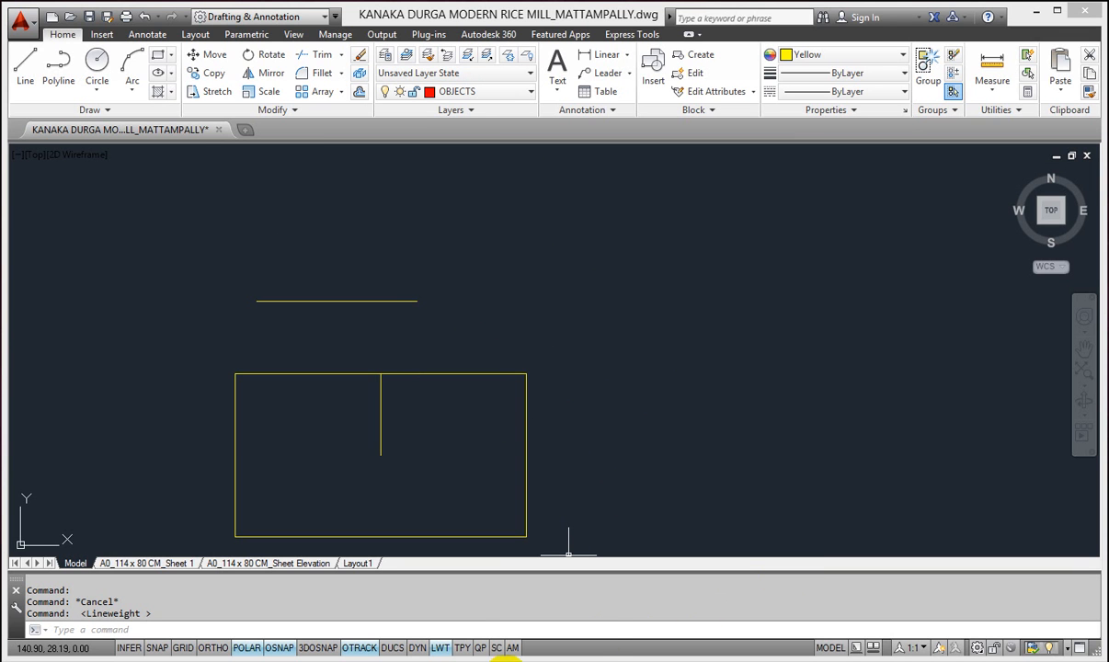
- Turn on Quick Properties, show the rectangle's properties by selecting it and close the properties palette
click(479, 648)
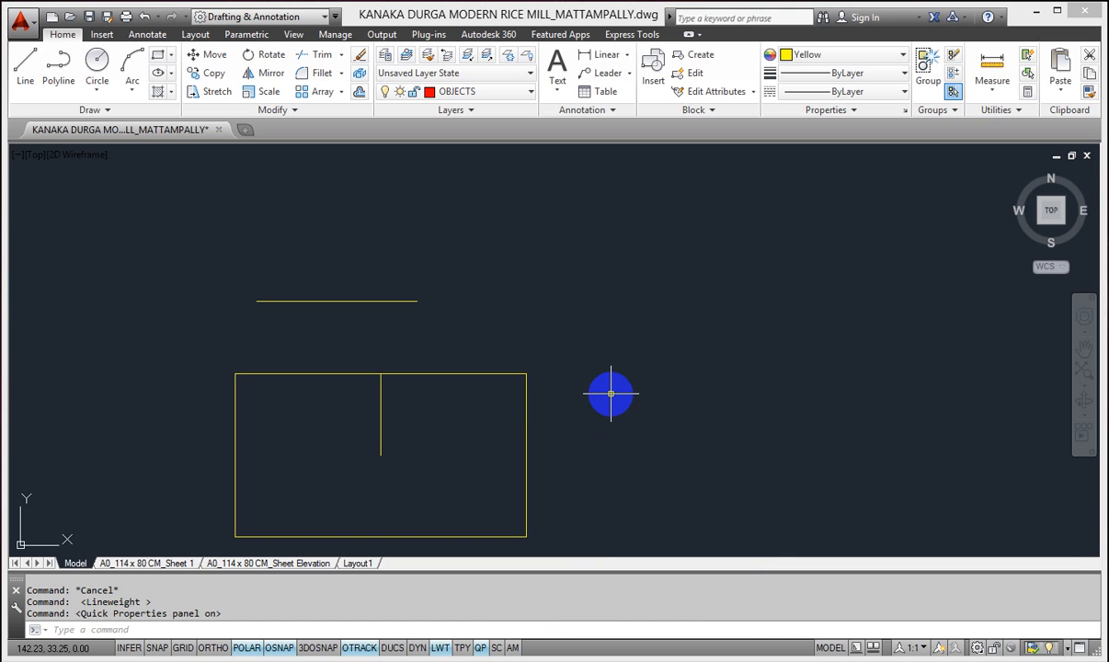
click(526, 408)
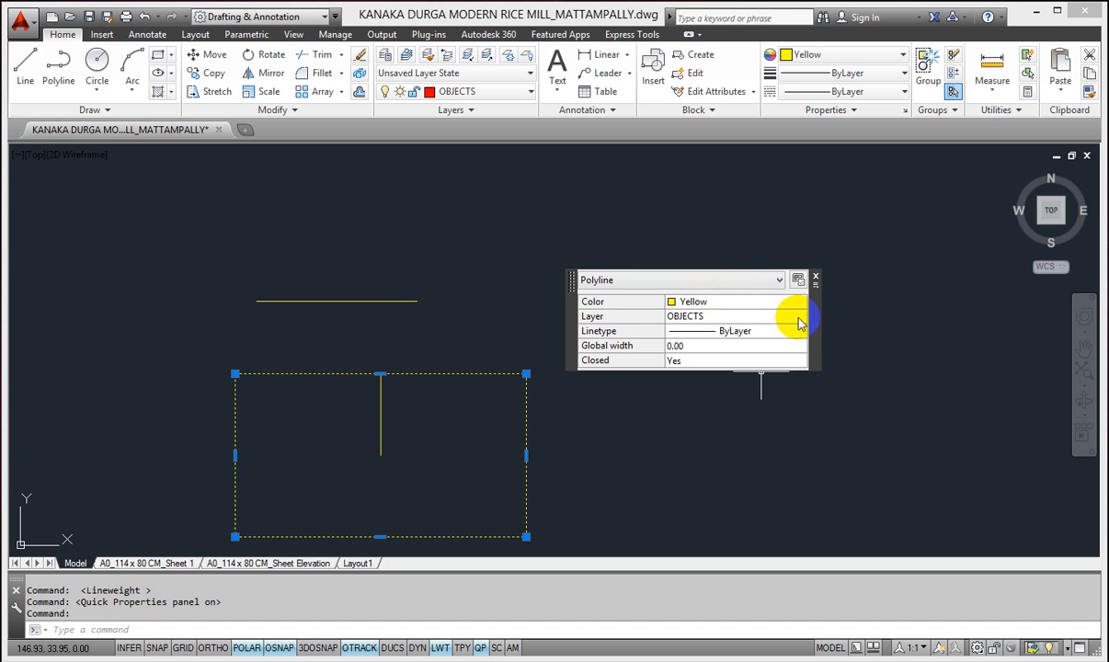
click(894, 314)
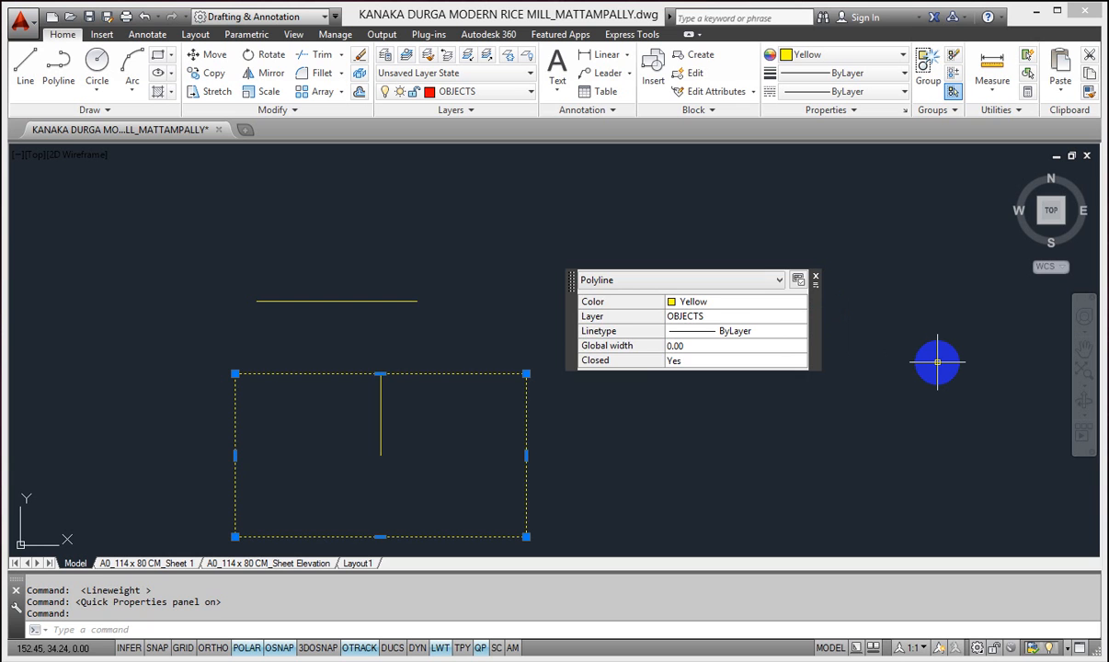
key(Escape)
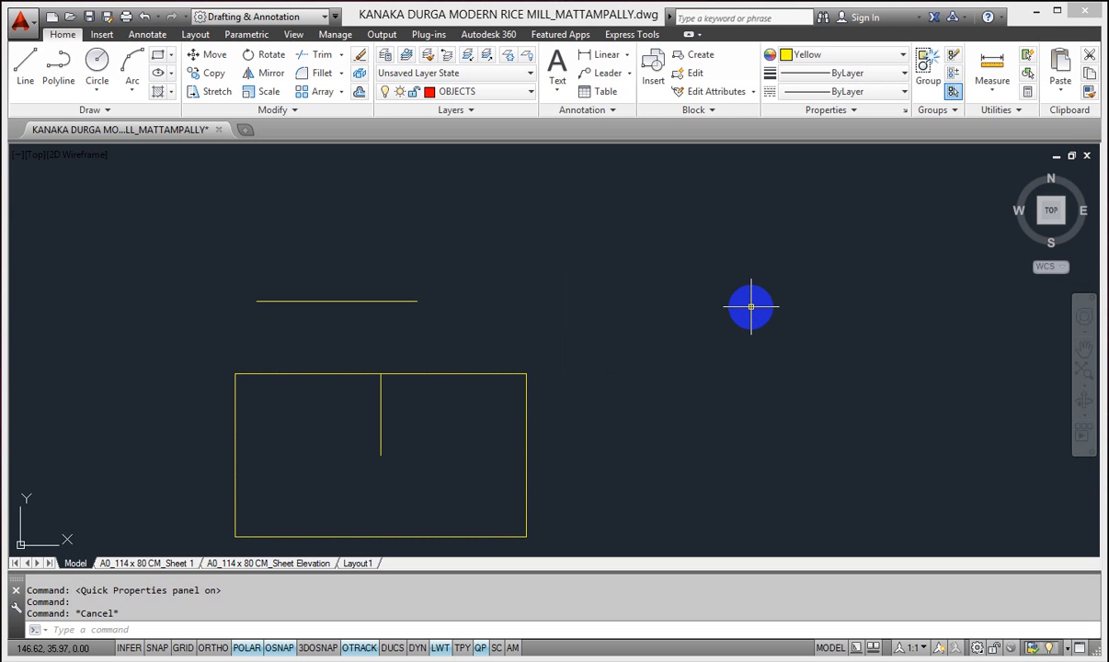
click(524, 414)
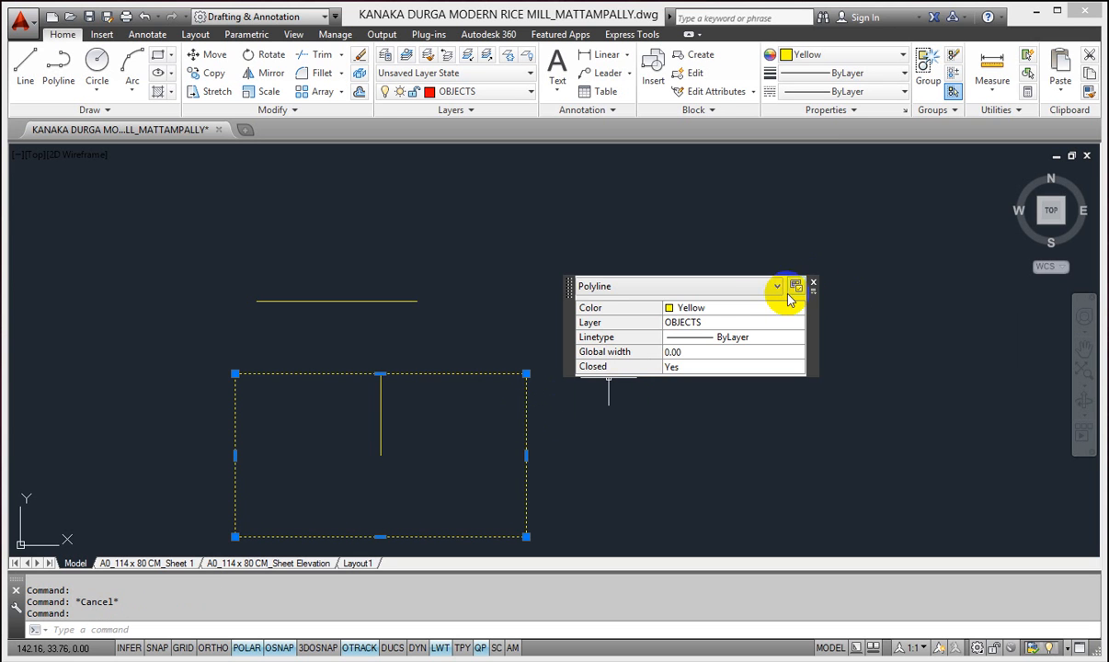
click(815, 282)
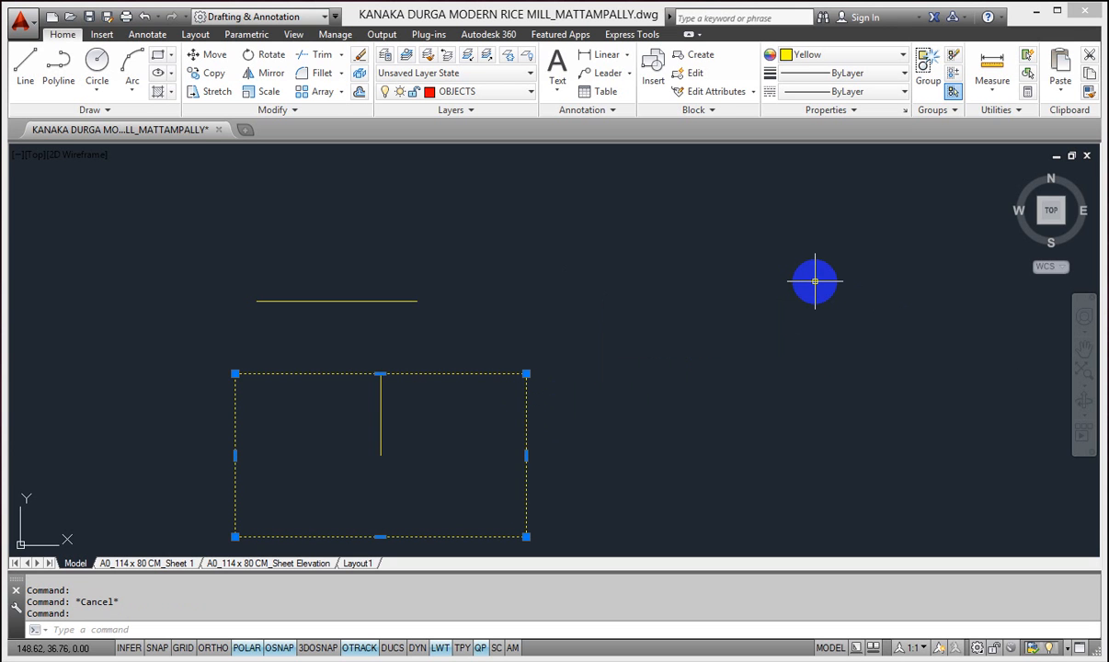